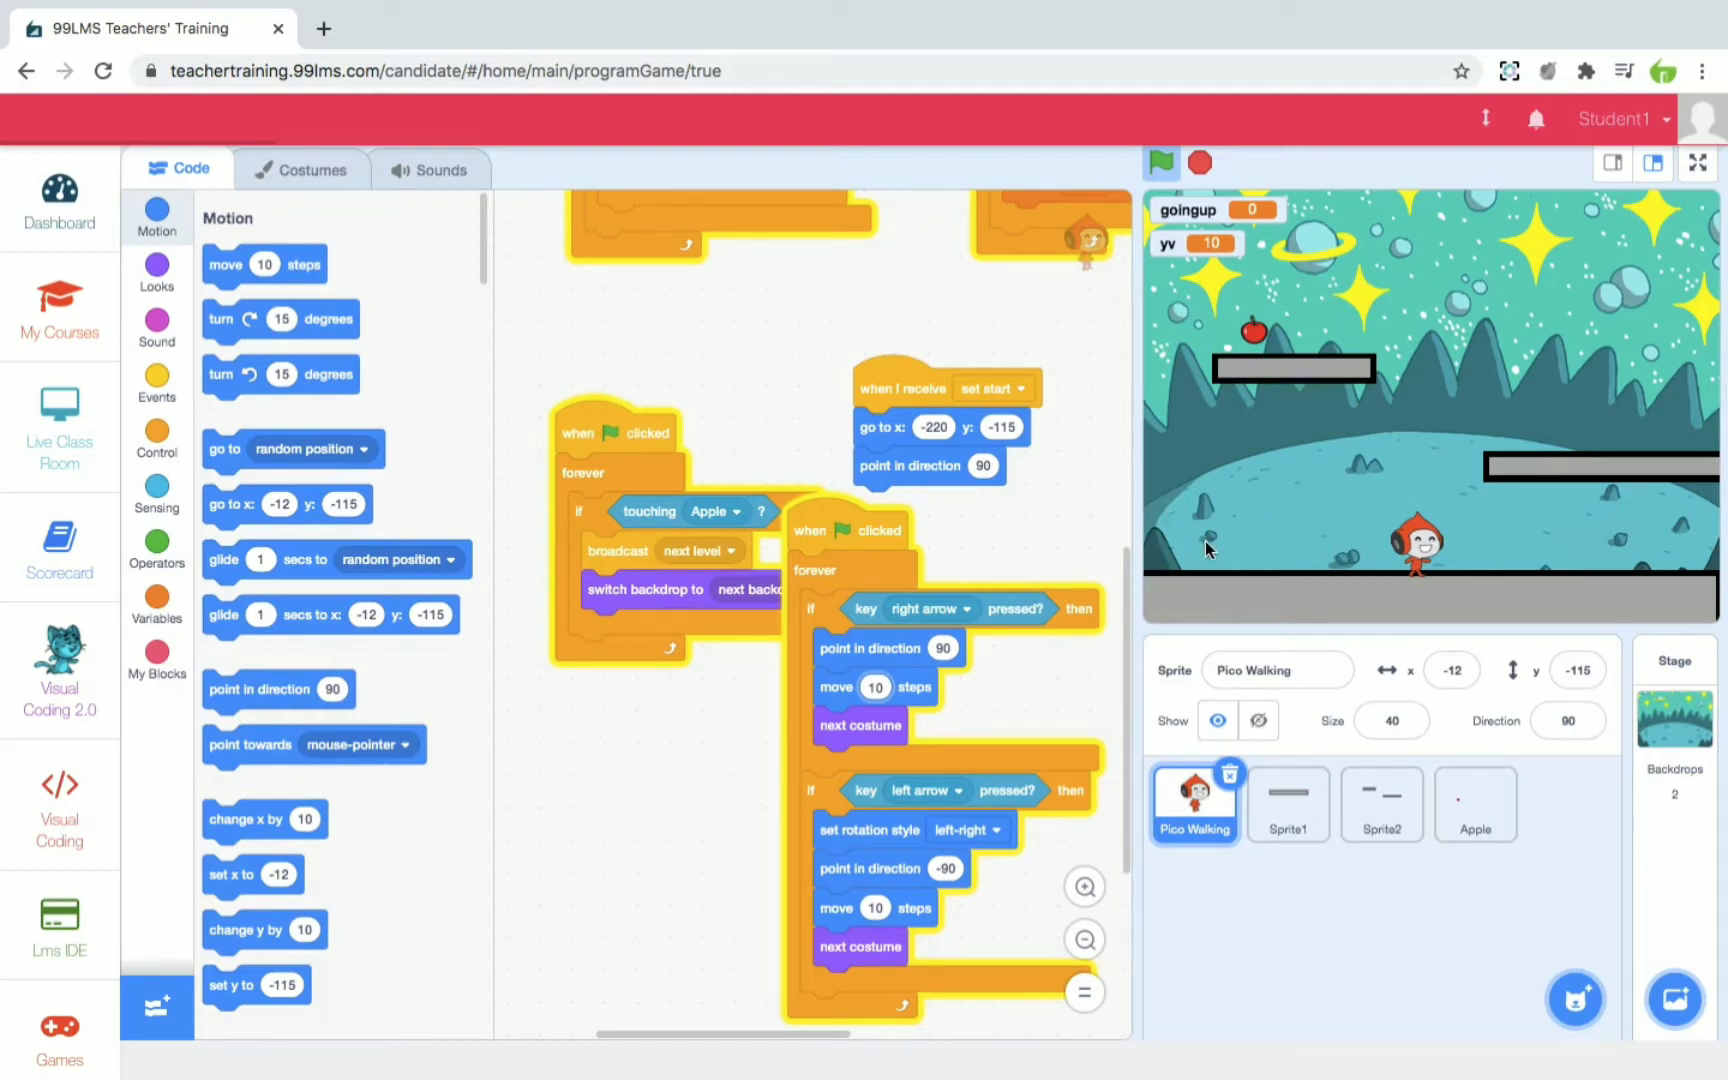
# - Drag Pico left on the stage to about x -173, y -117
pyautogui.click(1375, 542)
pyautogui.moveTo(1375, 542)
pyautogui.mouseDown()
pyautogui.moveTo(1226, 520)
pyautogui.moveTo(1223, 537)
pyautogui.mouseUp()
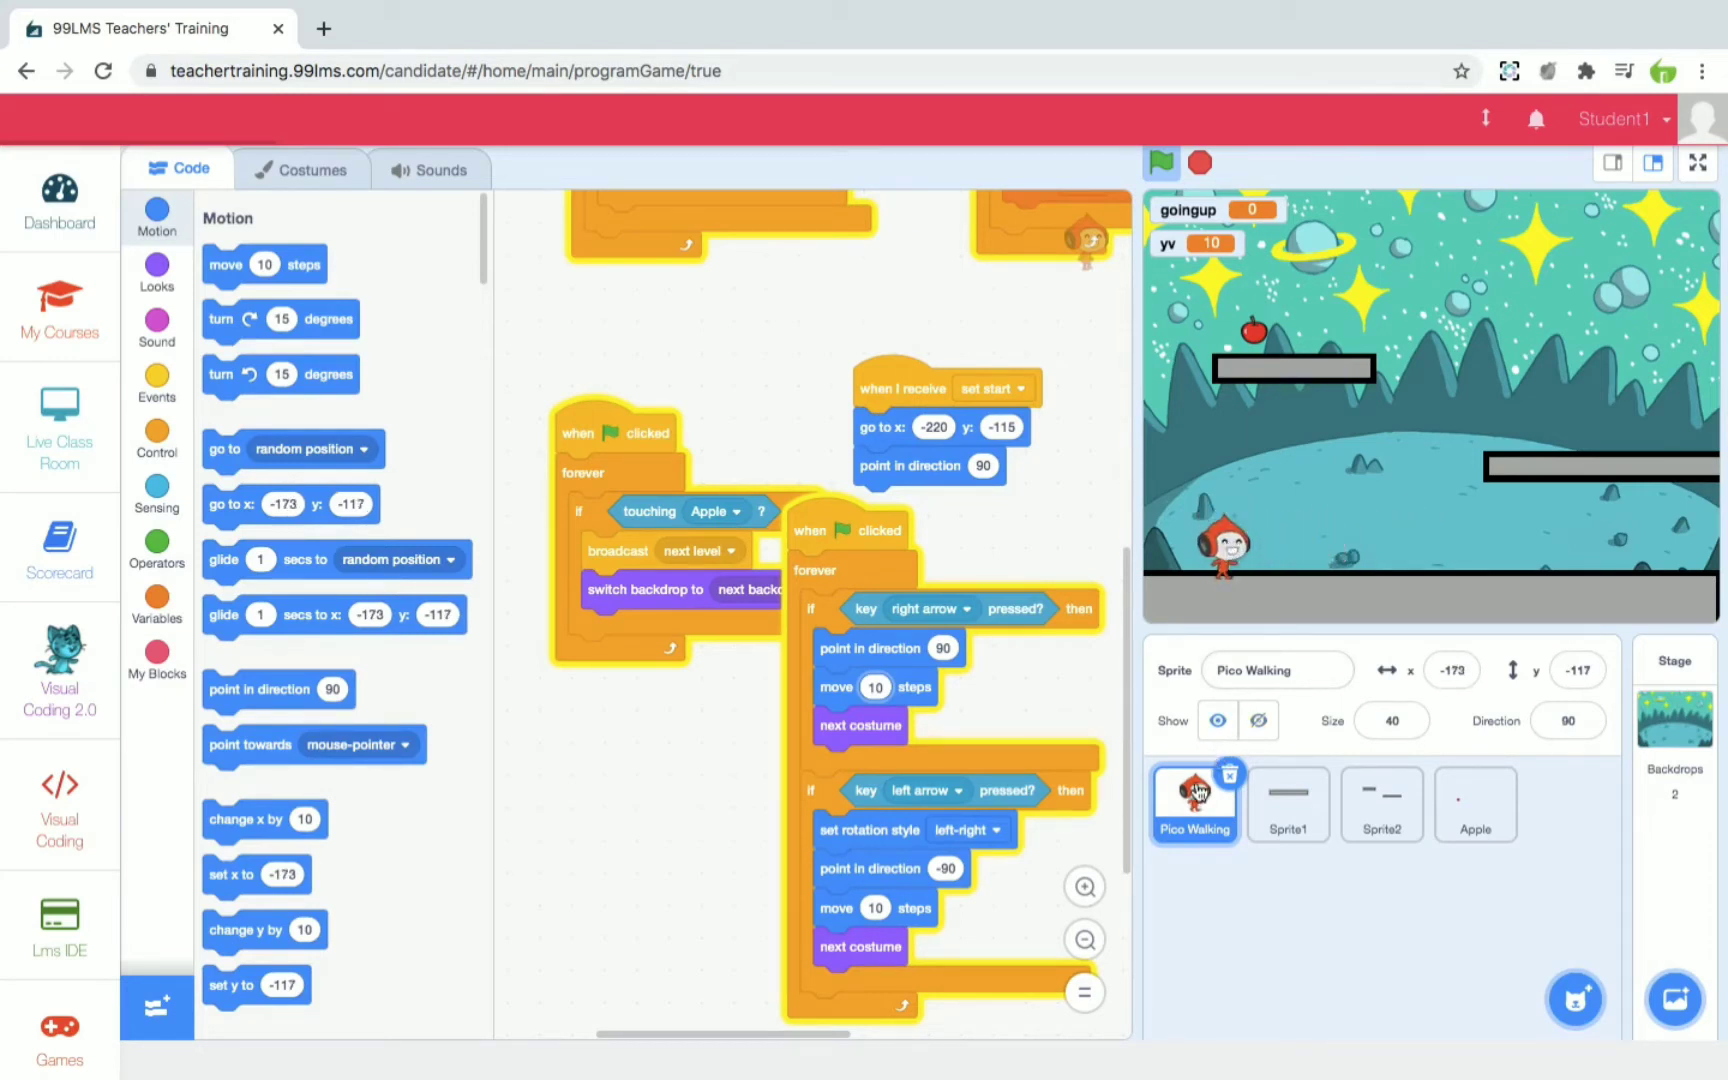
# - Browse the Sprite1, Sprite2, Apple and Pico Walking scripts, finishing on Apple's costume scripts
pyautogui.click(1289, 799)
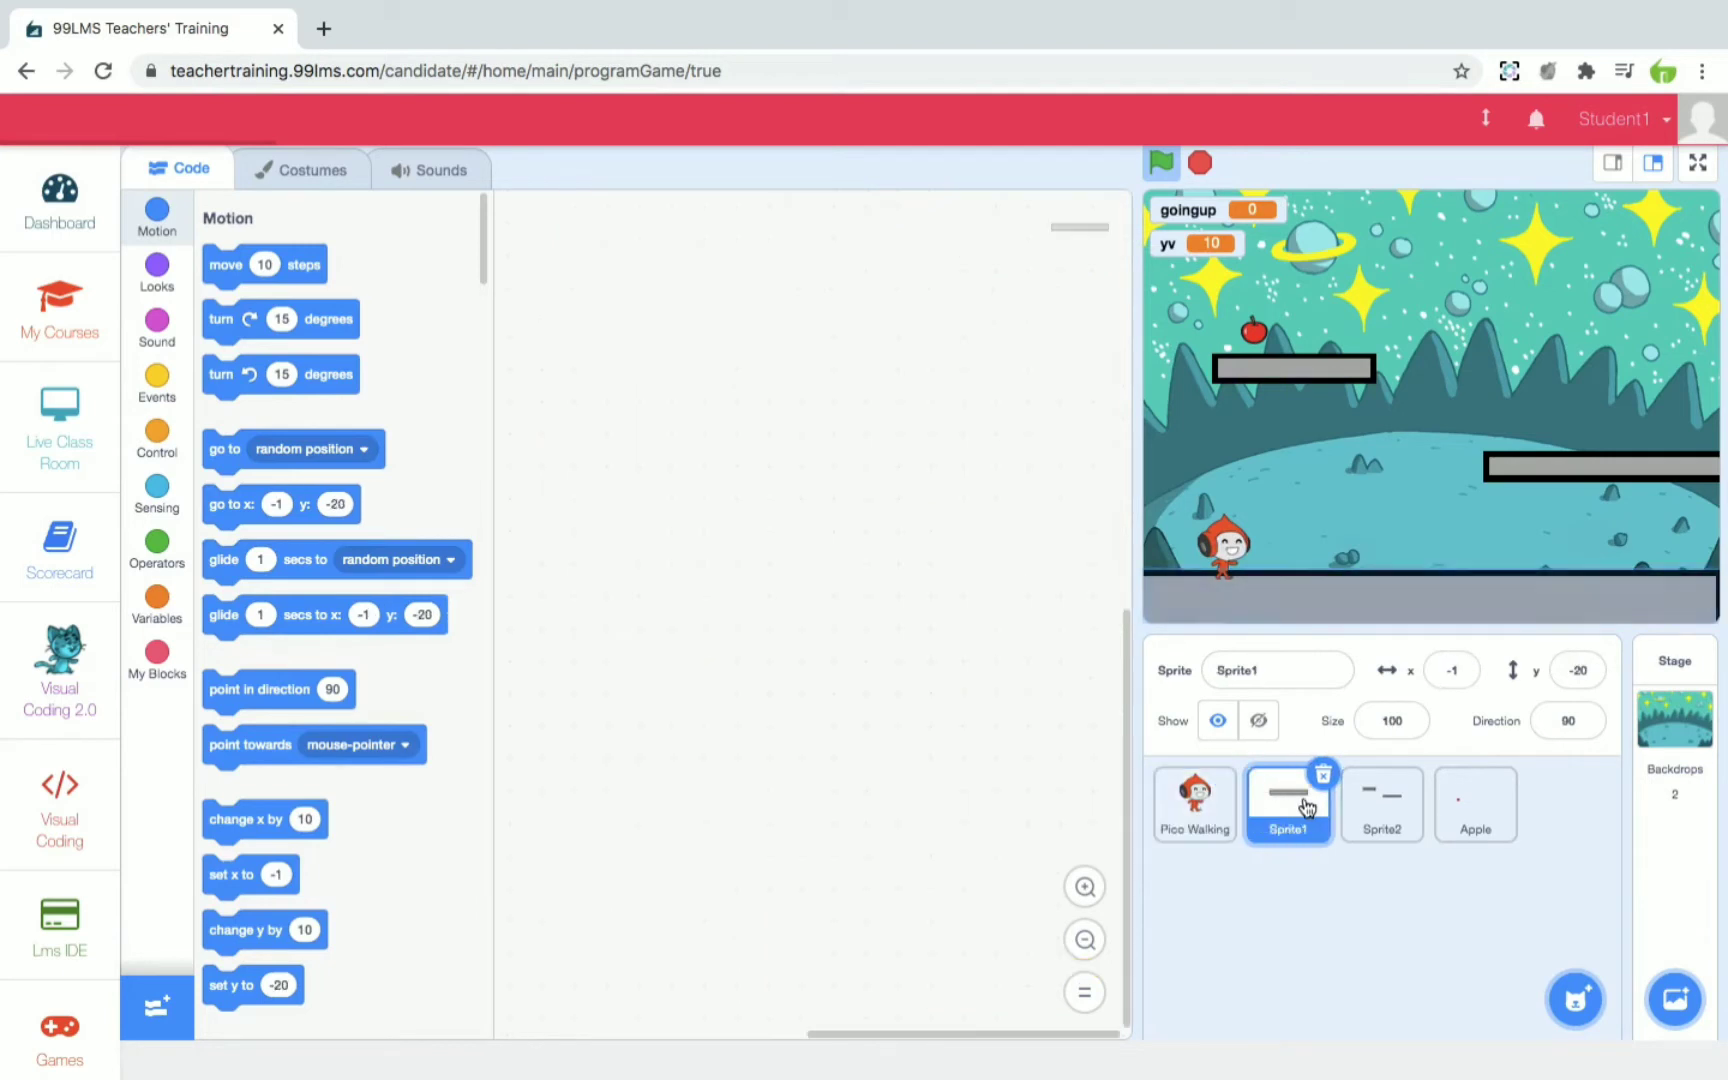
pyautogui.click(1384, 815)
pyautogui.click(1469, 808)
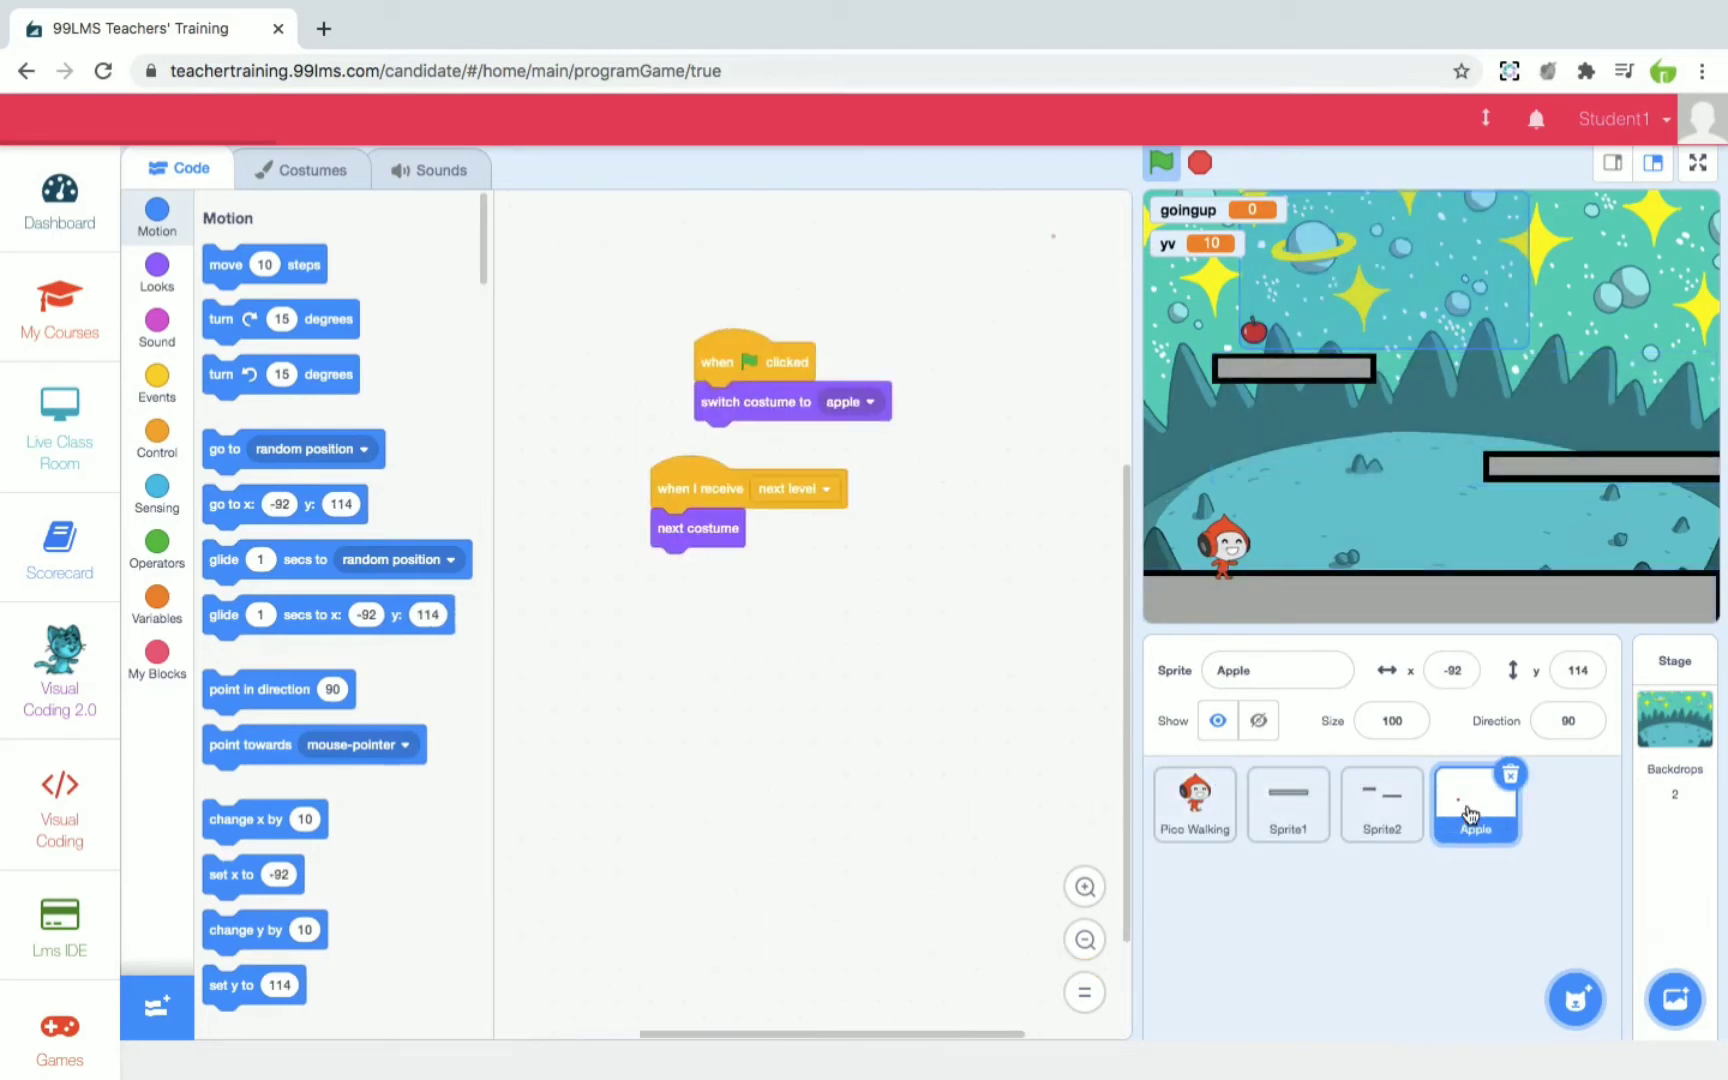
pyautogui.click(1294, 811)
pyautogui.click(1193, 800)
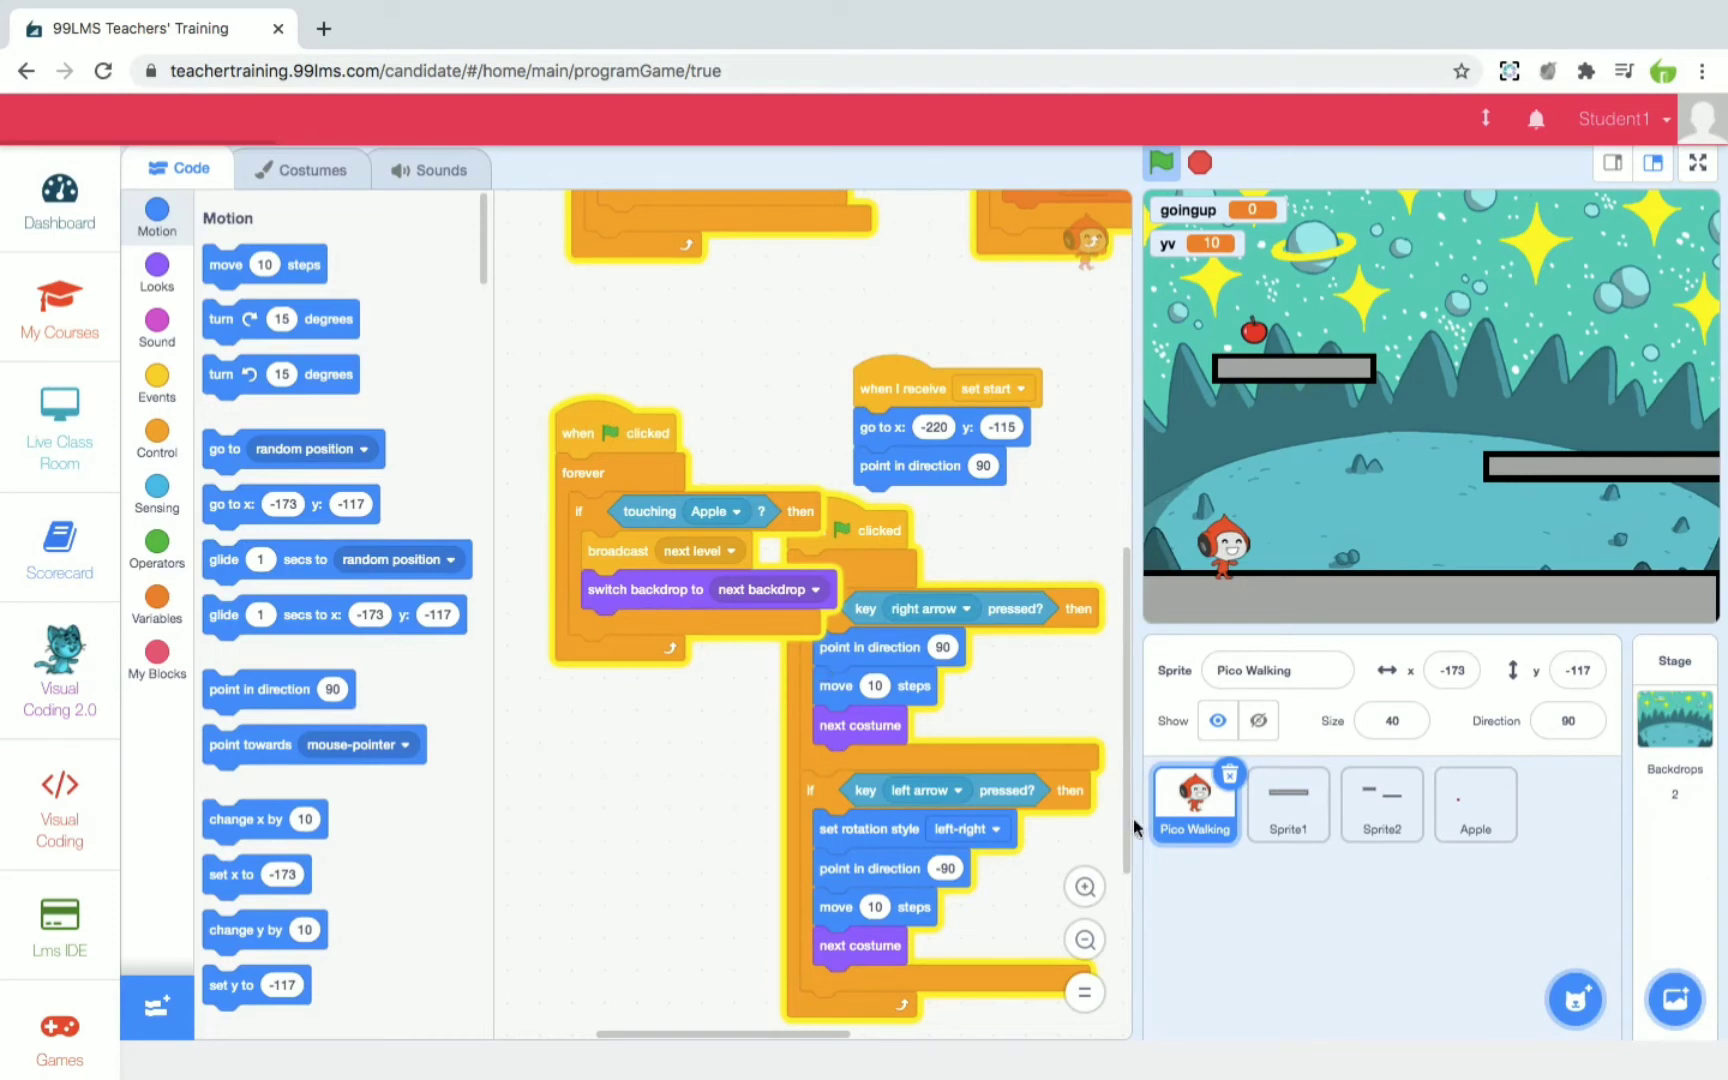
pyautogui.click(1287, 817)
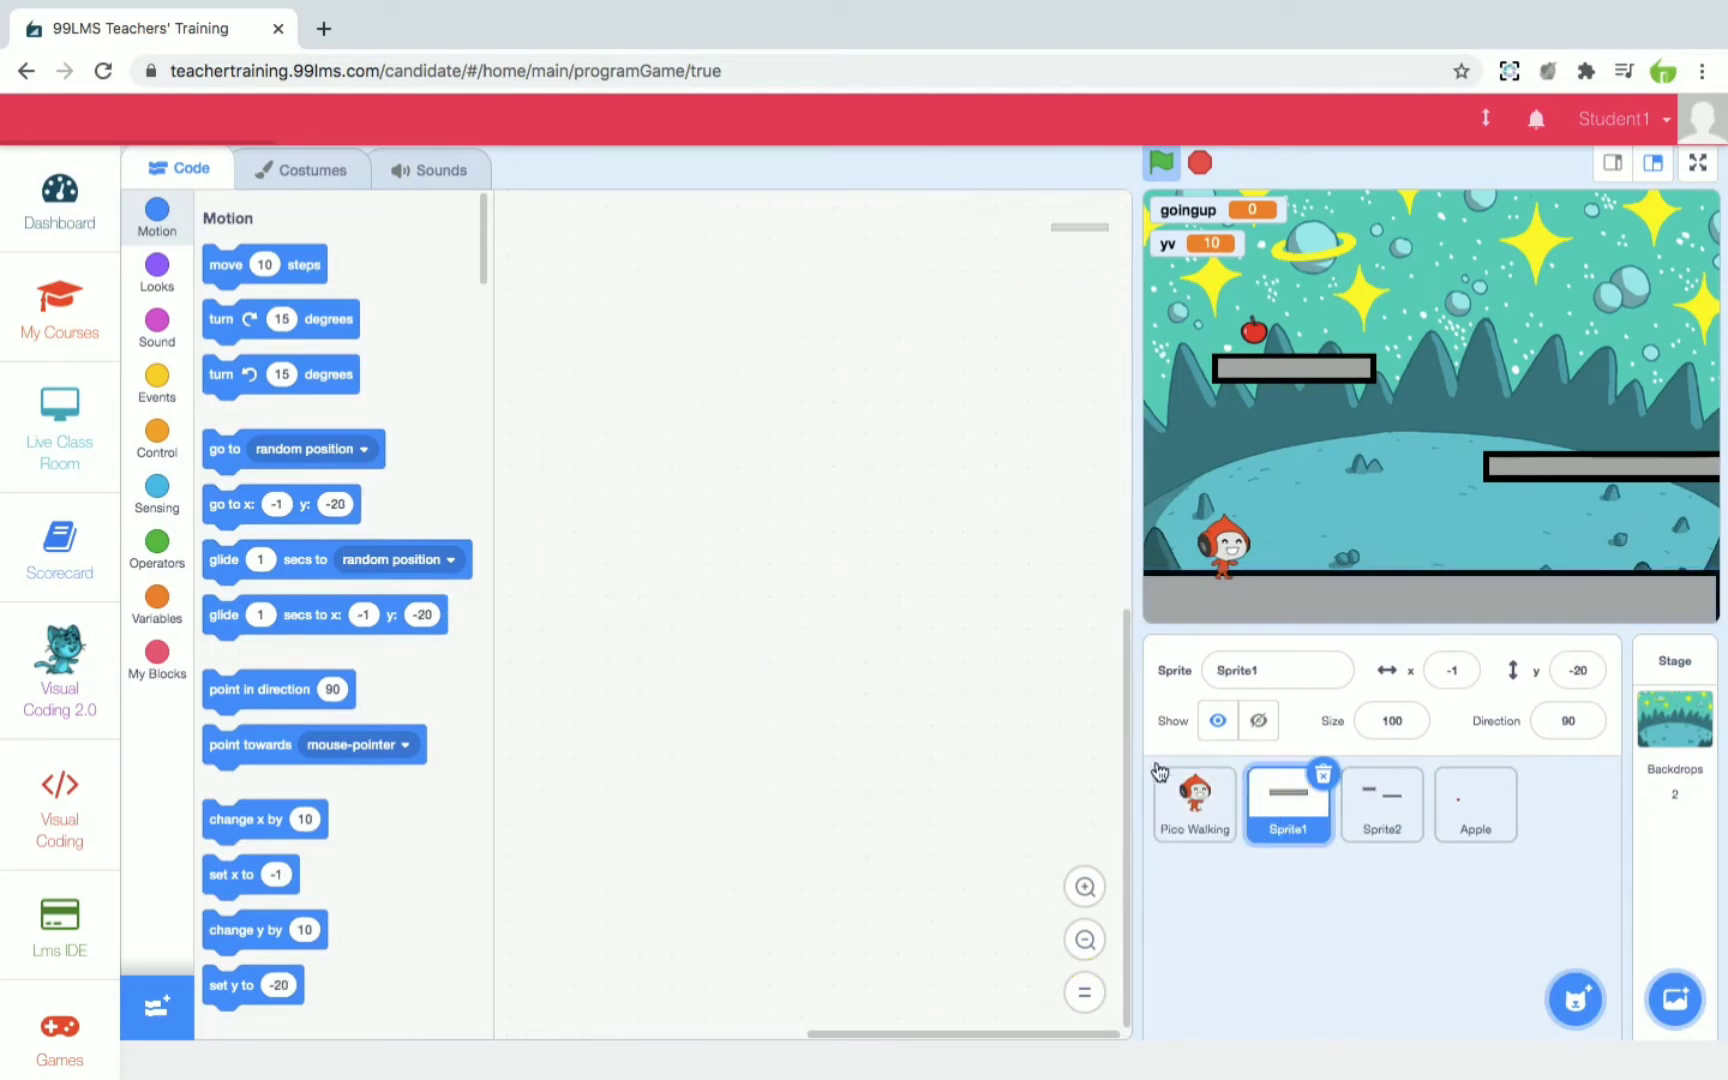
pyautogui.click(1406, 820)
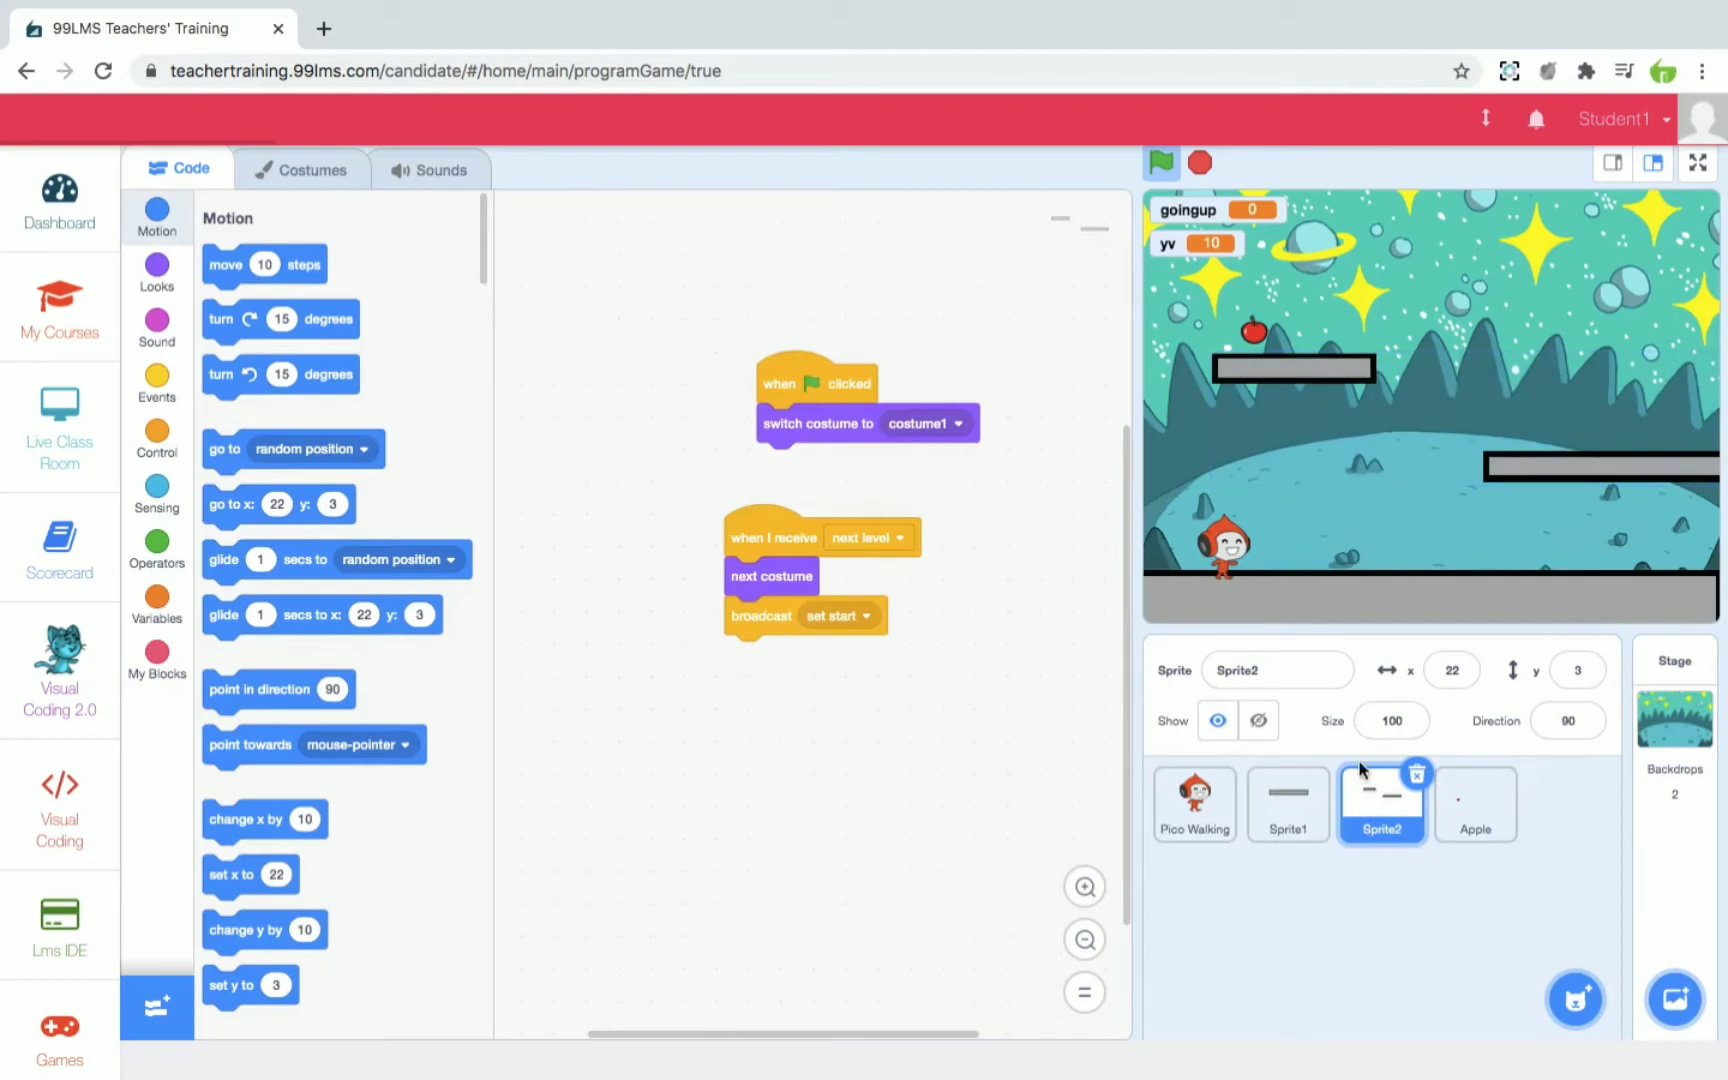
pyautogui.click(1458, 803)
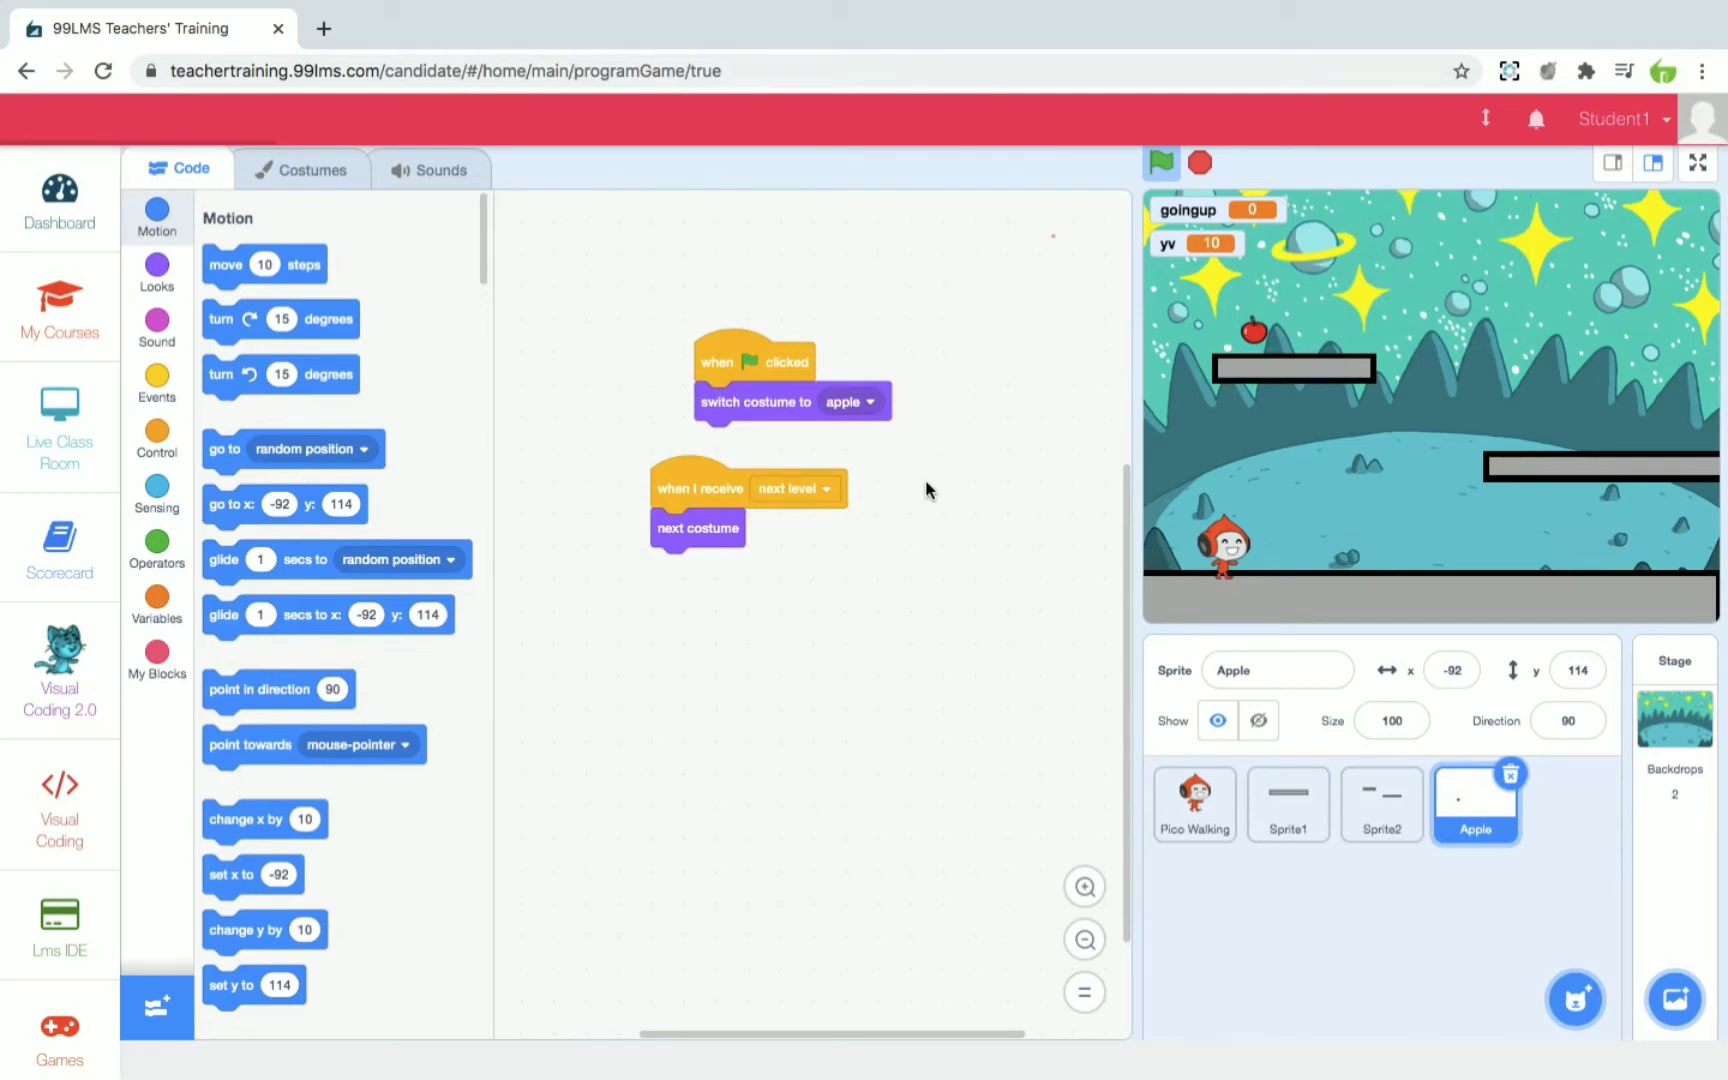
# - Start the game and jump Pico onto the right platform, then the upper-left one
pyautogui.click(1161, 164)
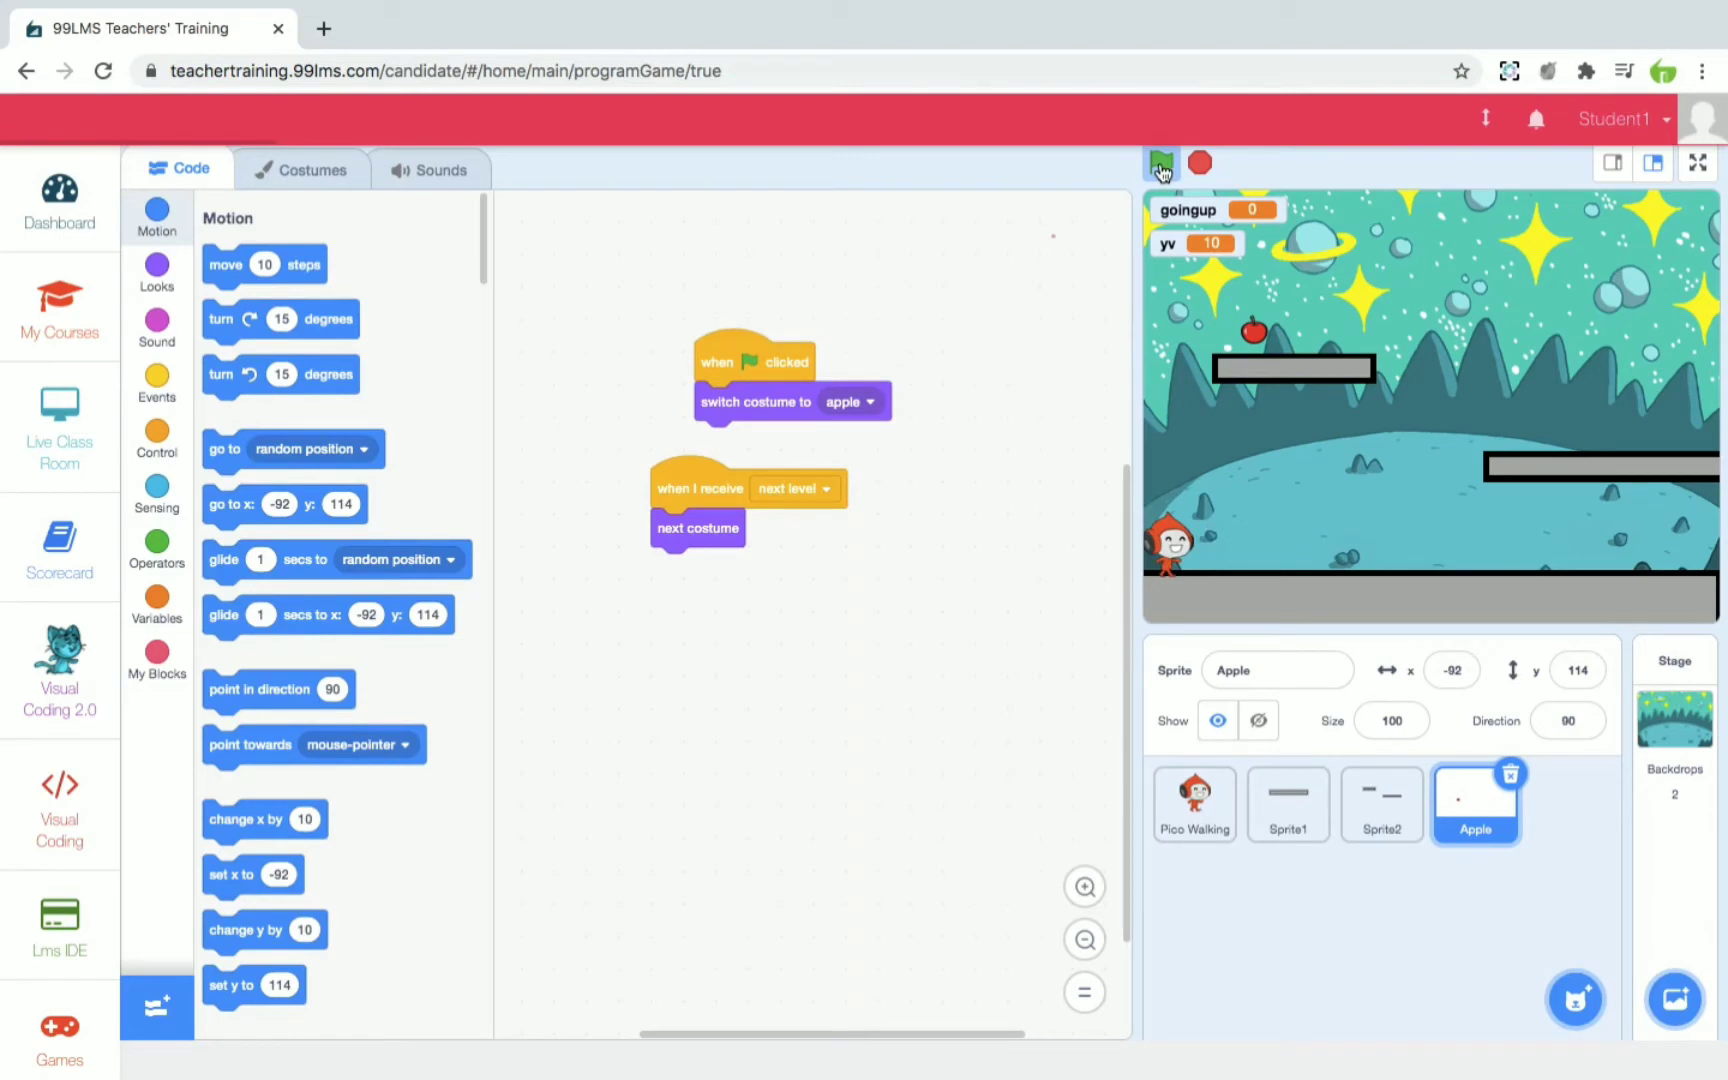
pyautogui.press('Right')
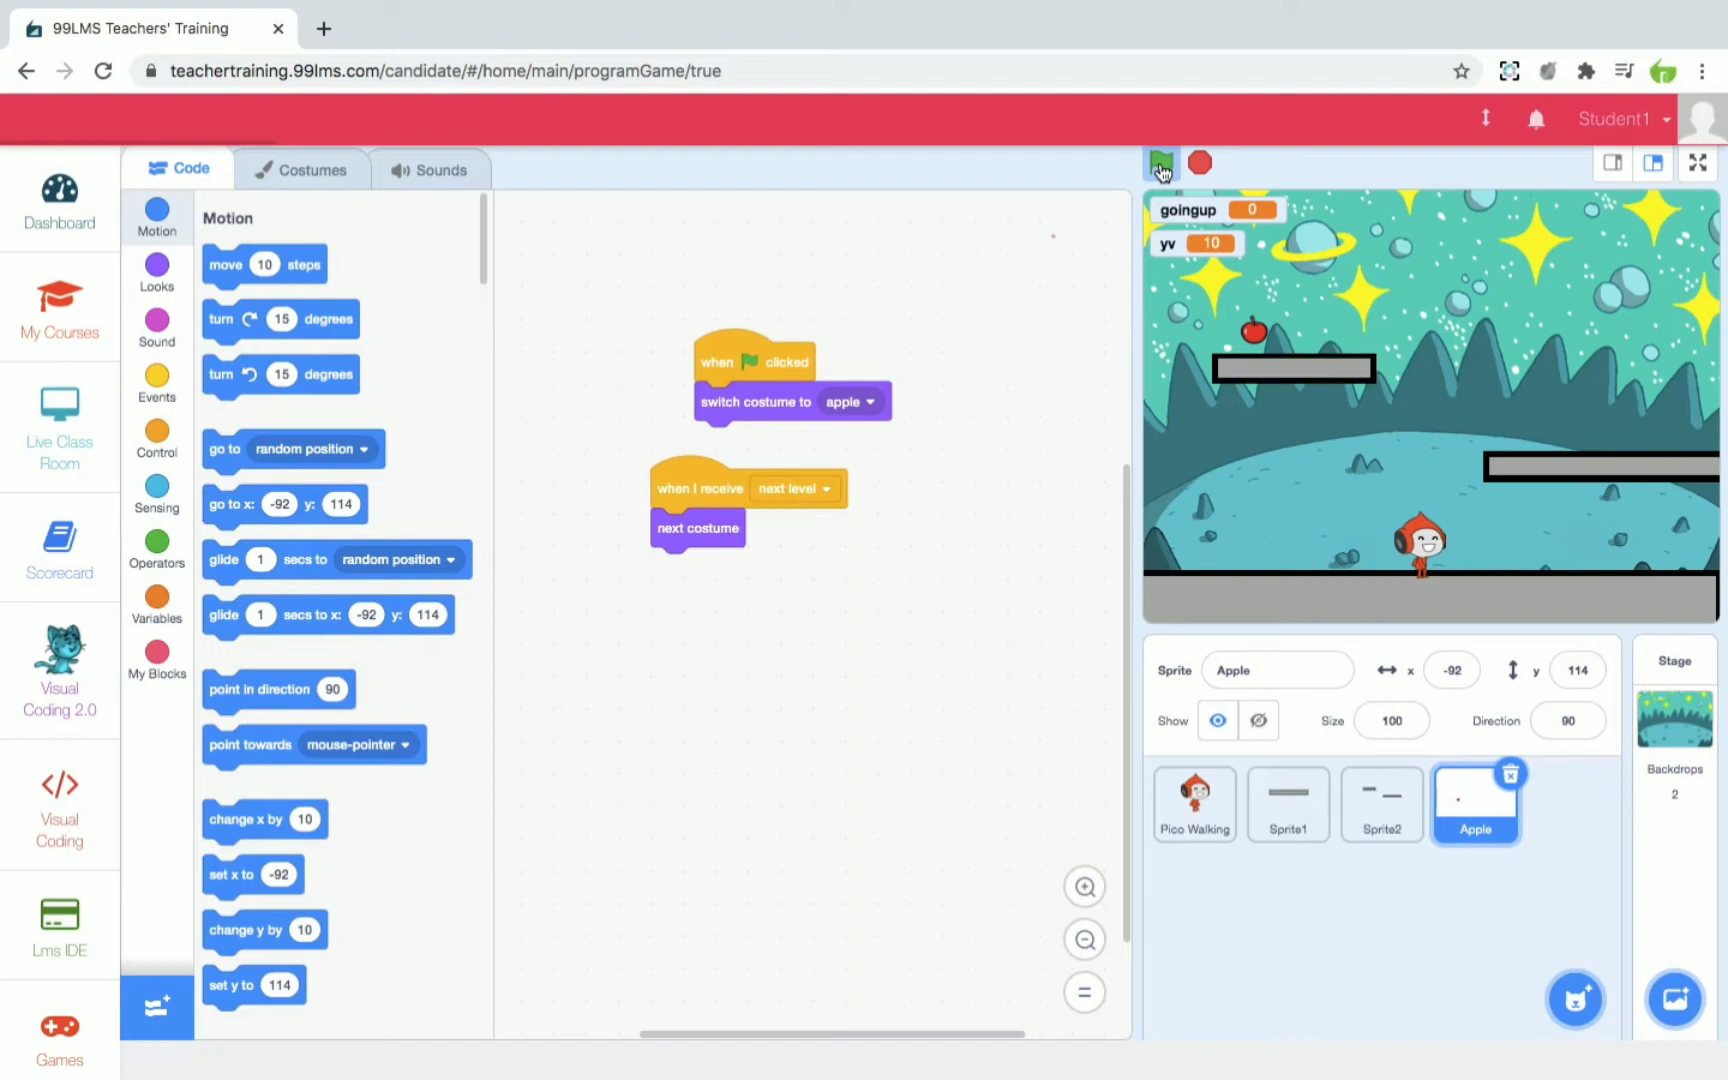
pyautogui.press('Up')
pyautogui.press('Right')
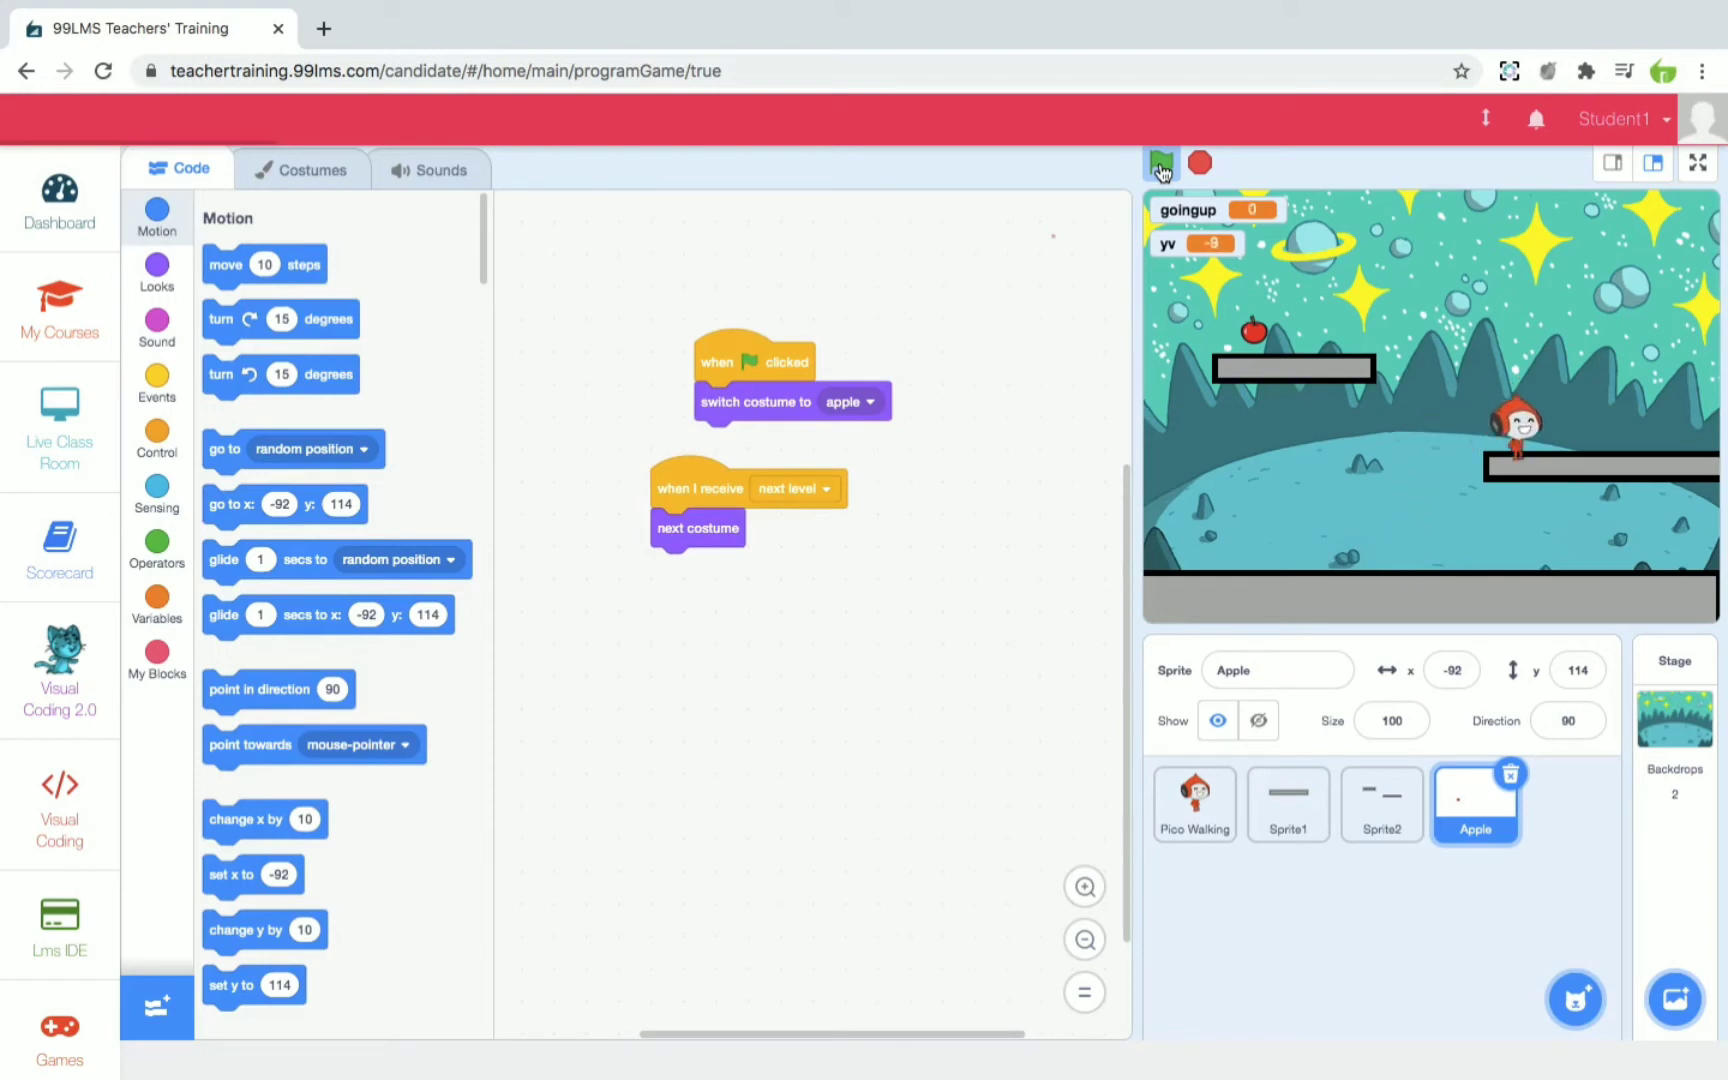
pyautogui.press('Up')
pyautogui.press('Left')
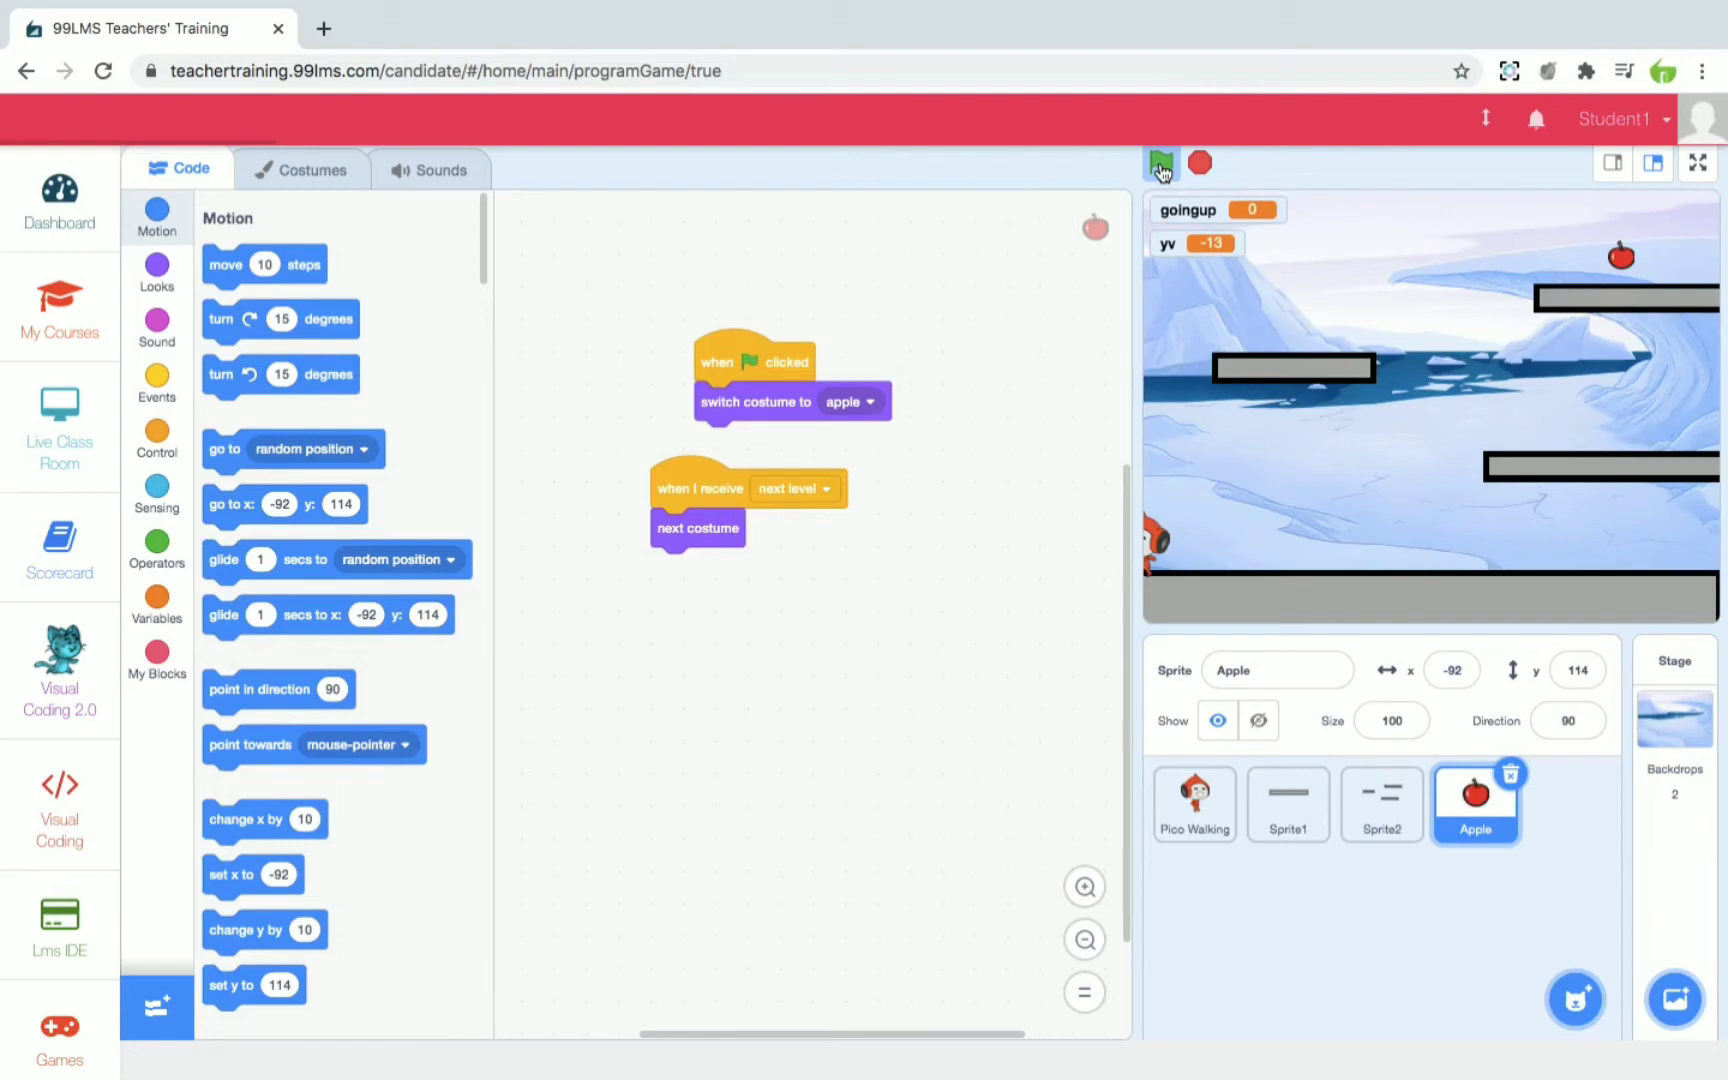
# - Walk Pico right and jump across platforms to the apple, reaching the space backdrop
pyautogui.press('Right')
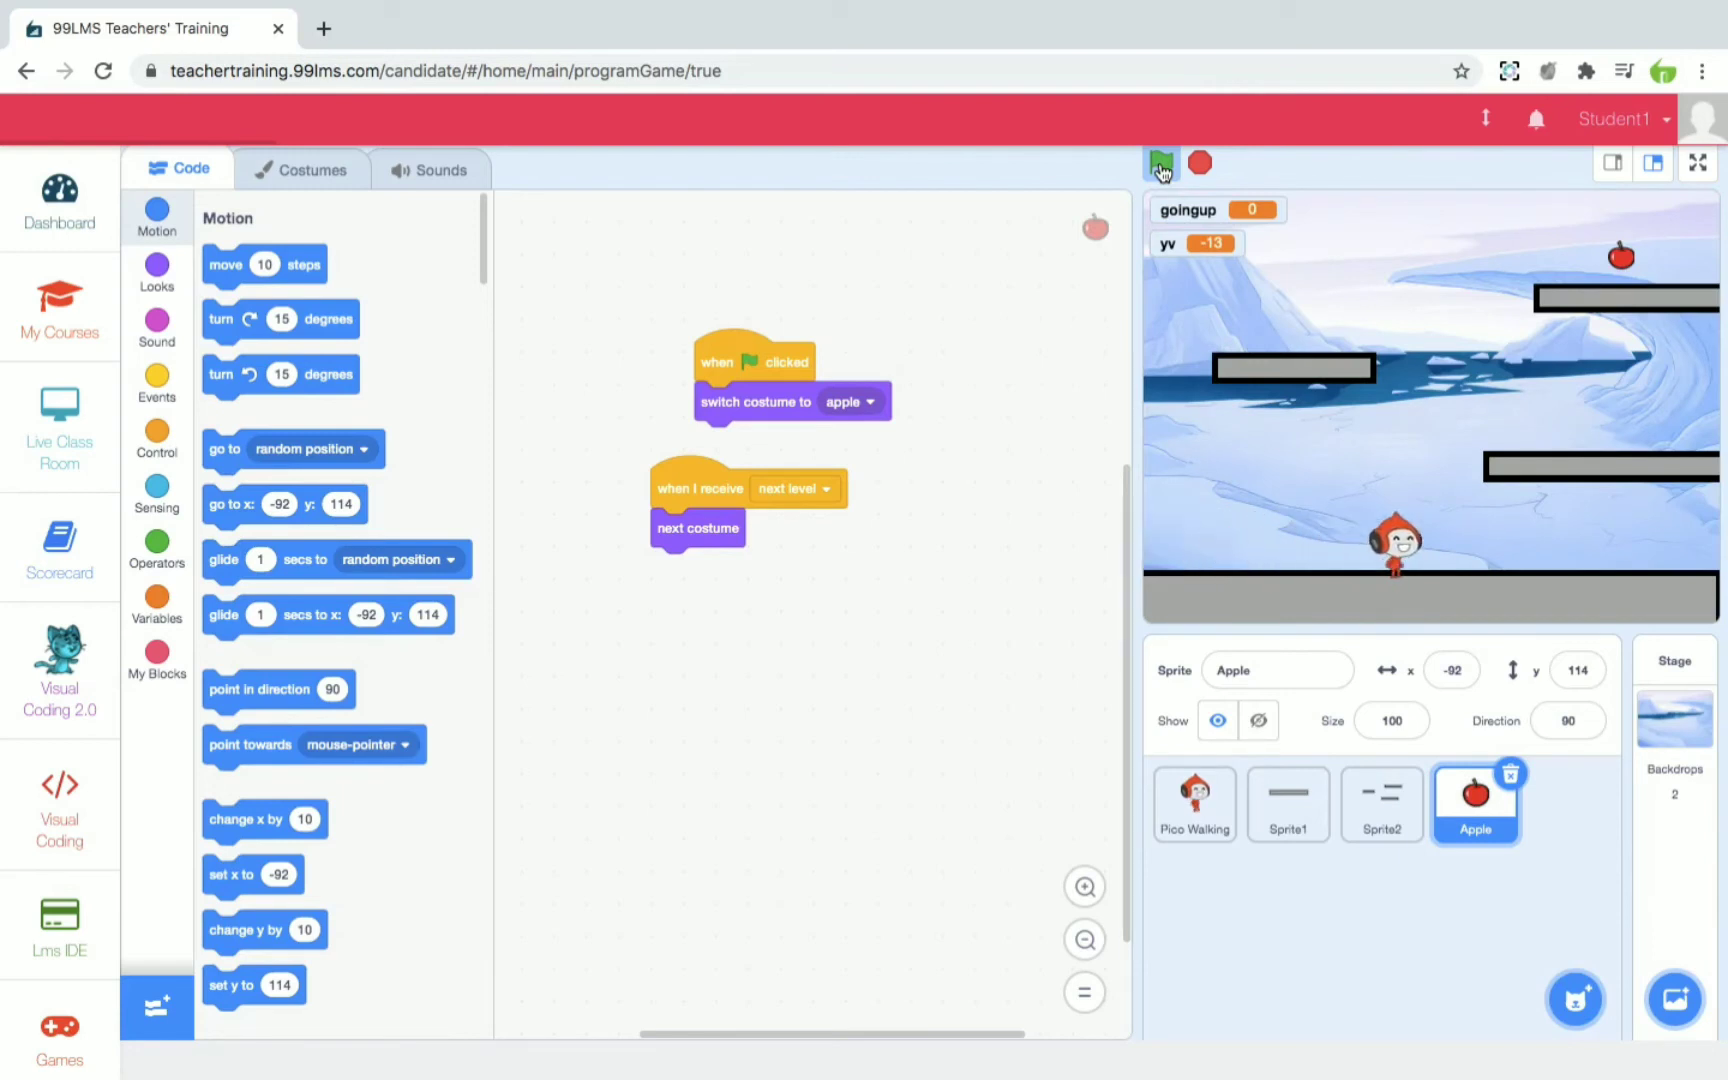
pyautogui.press('Up')
pyautogui.press('Right')
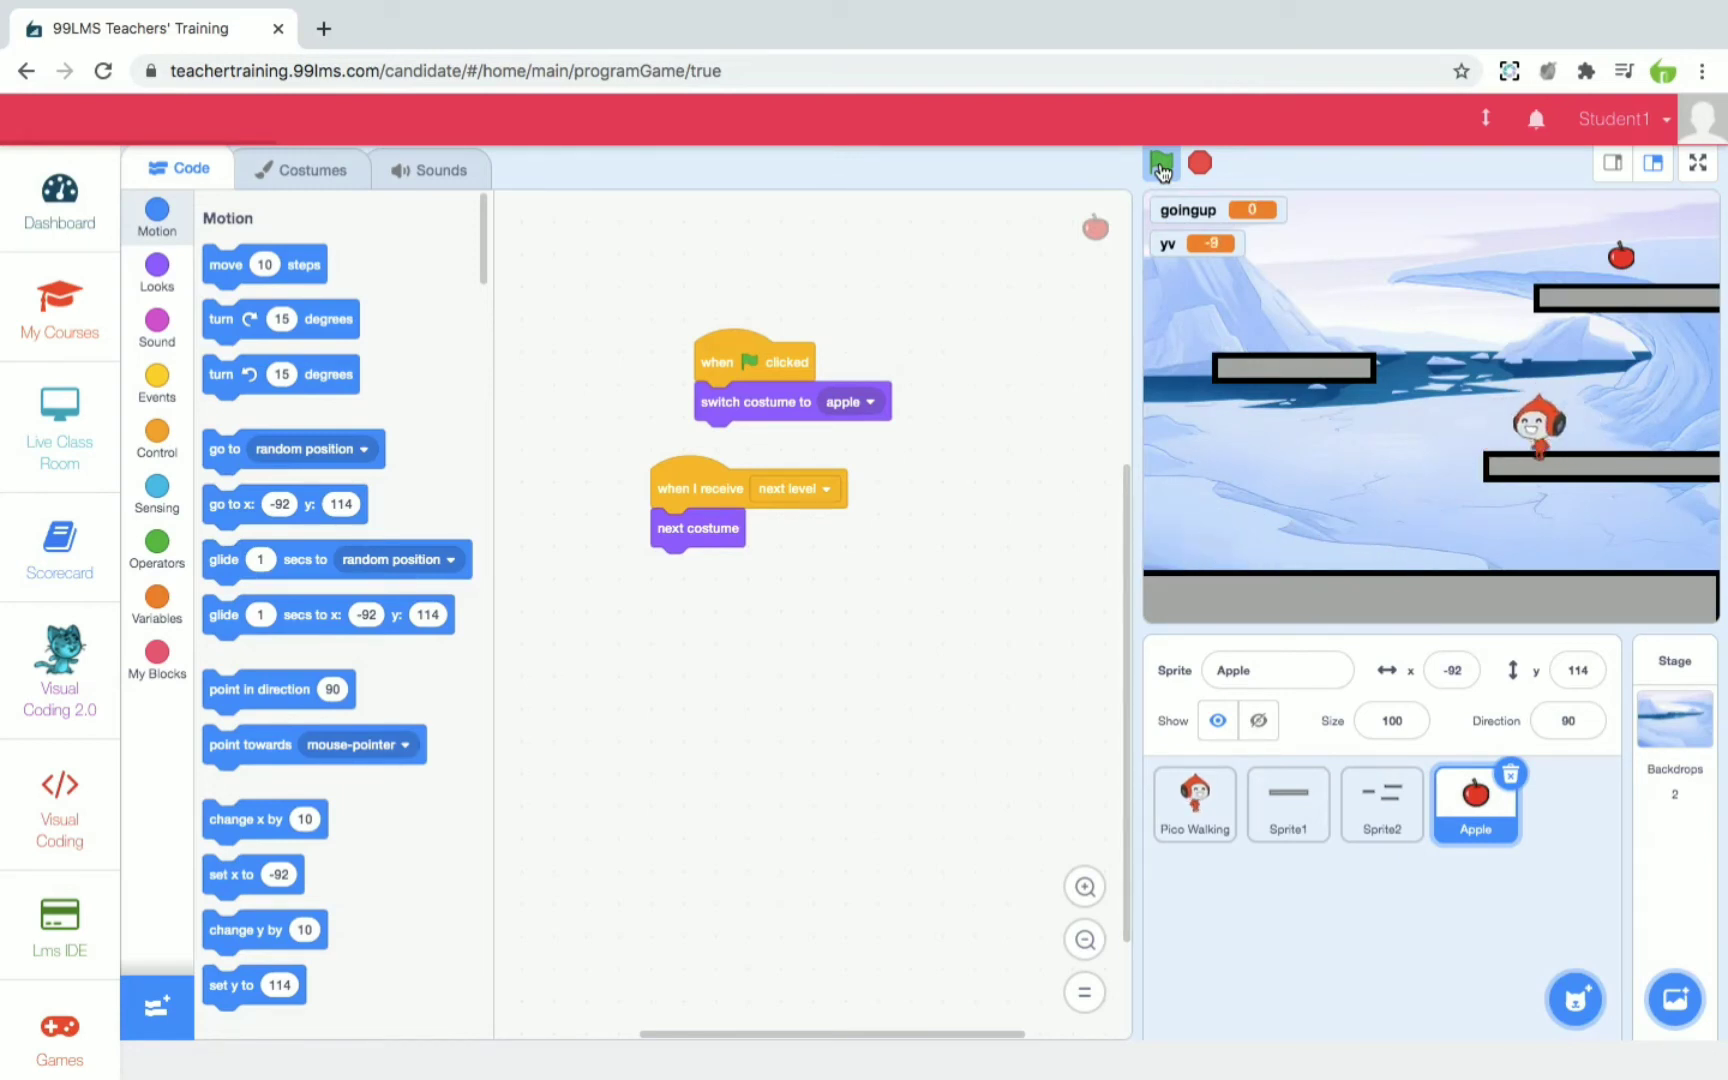
pyautogui.press('Up')
pyautogui.press('Left')
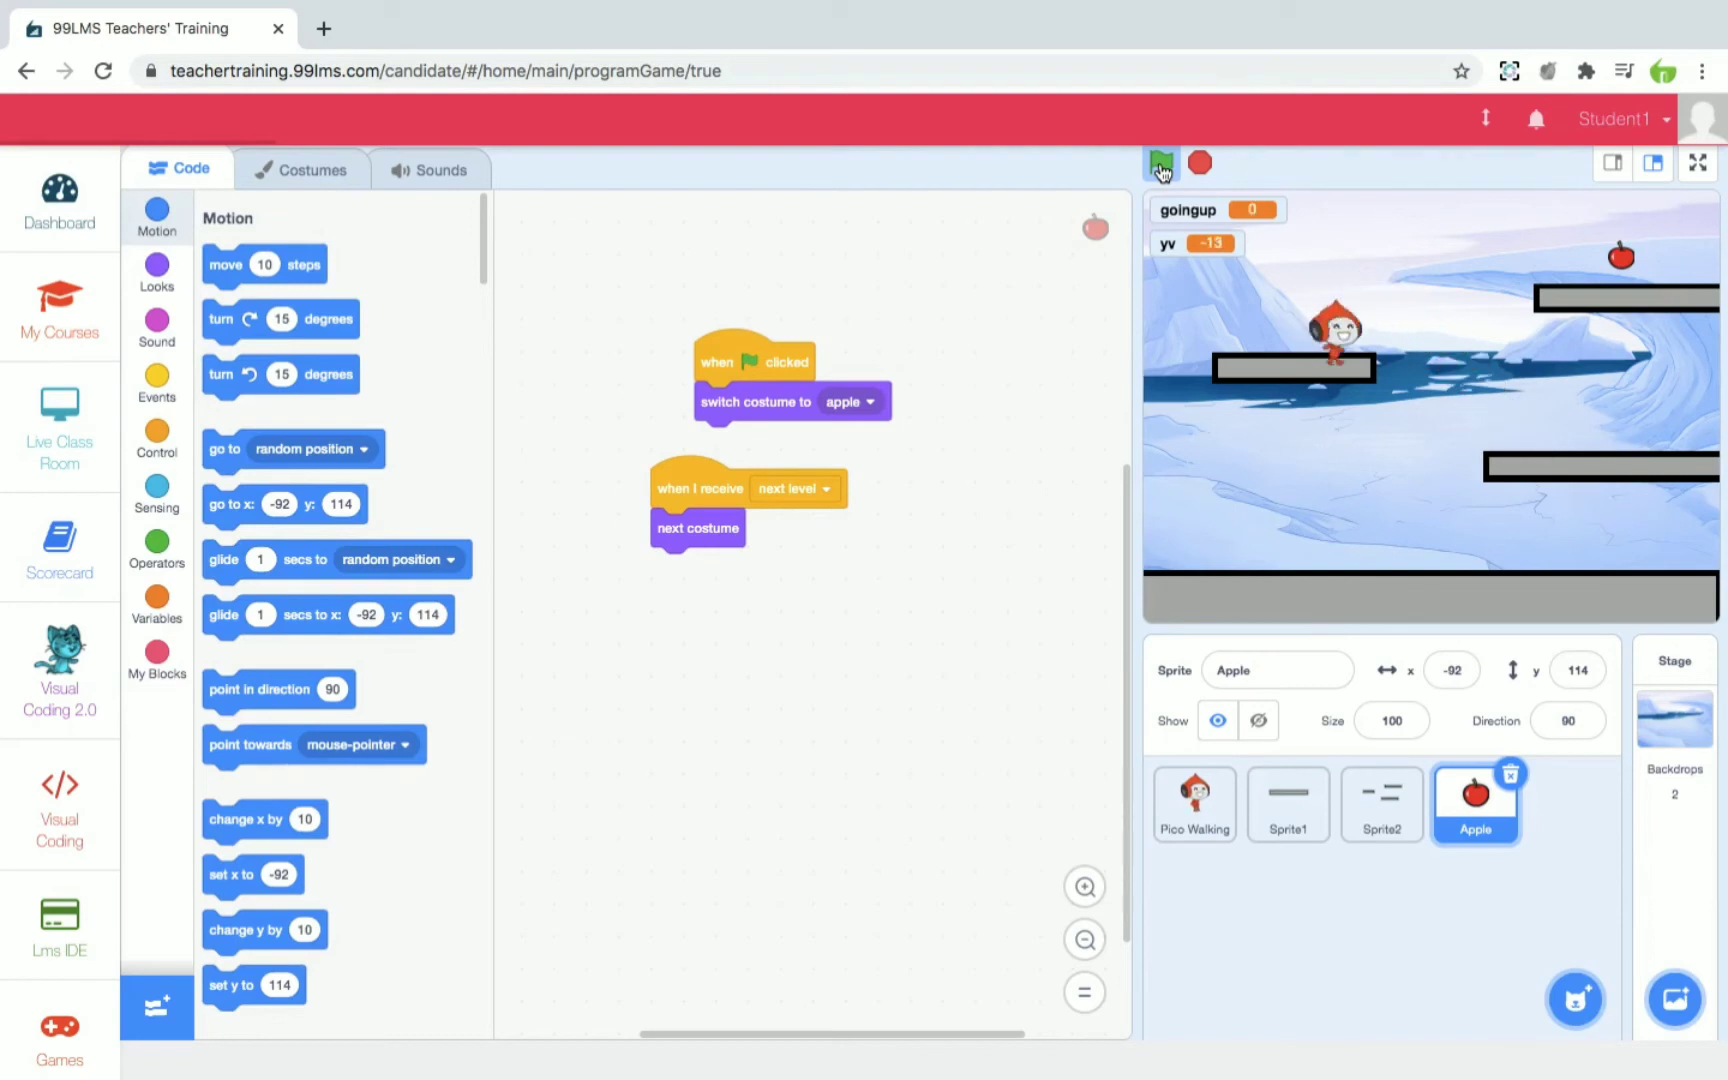
pyautogui.press('Up')
pyautogui.press('Right')
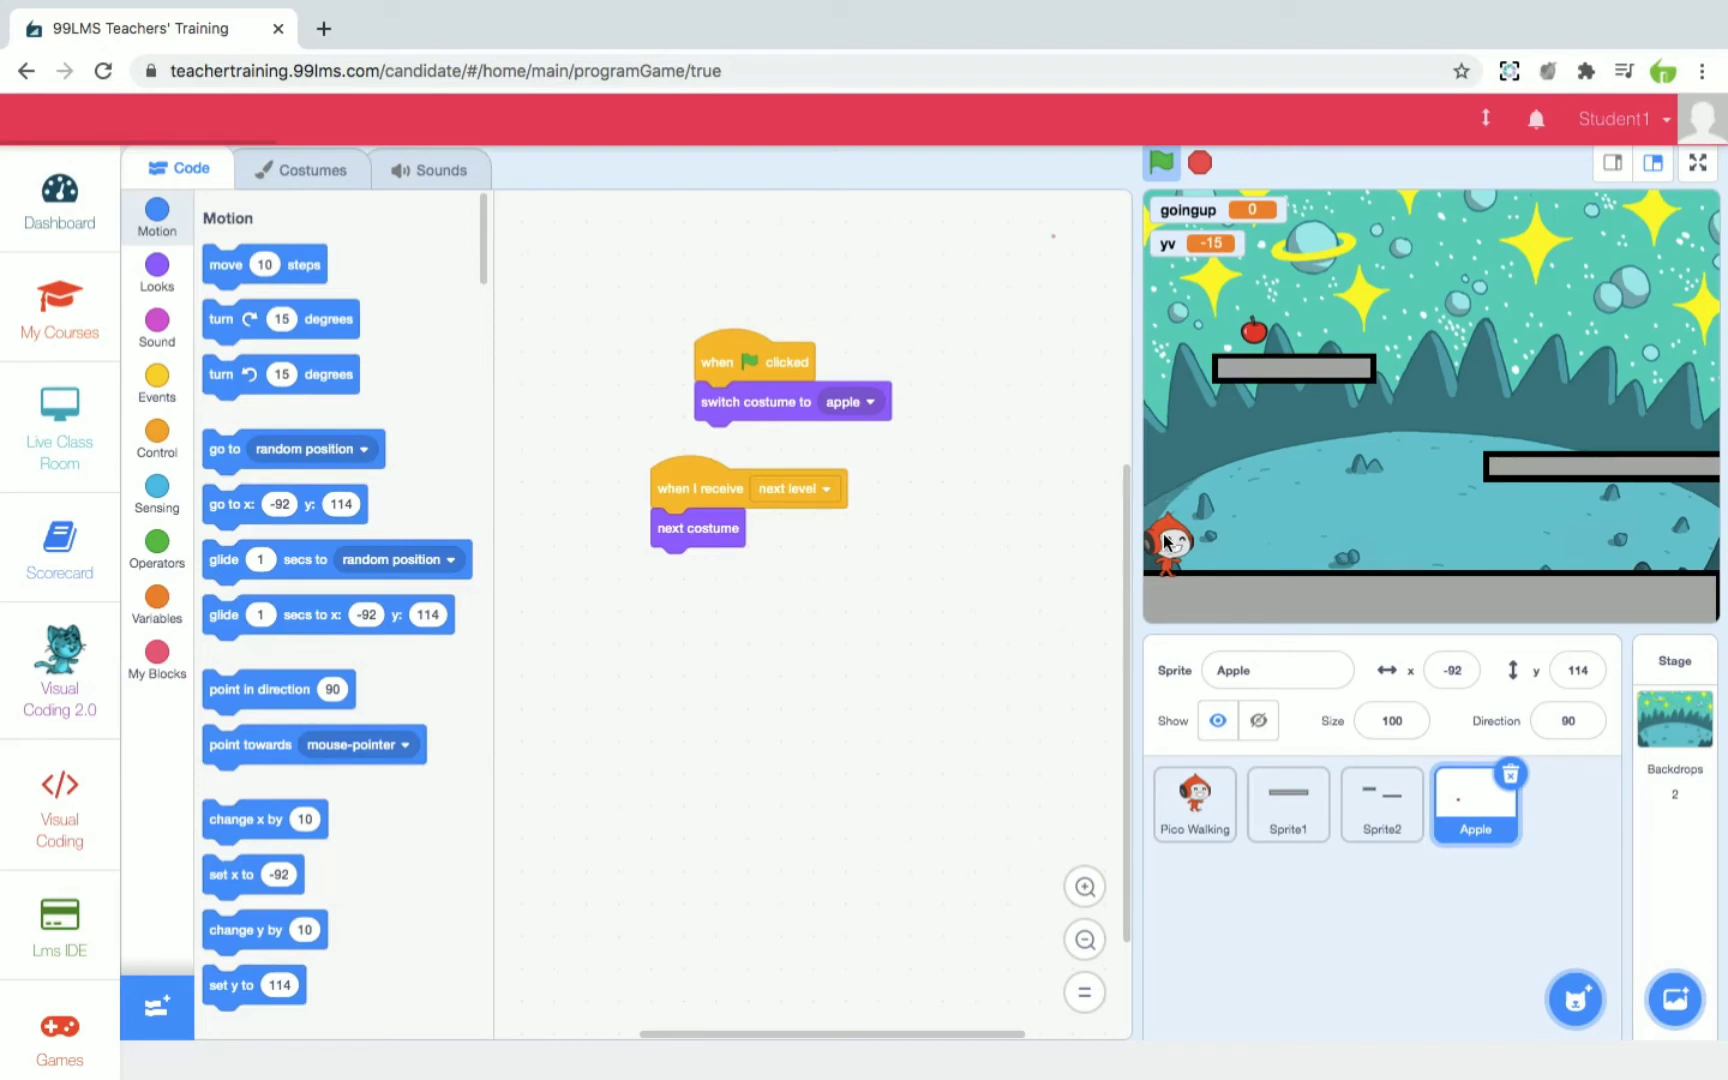
# - Show Pico Walking's scripts and move the Apple-touch and arrow-key scripts up
pyautogui.click(1194, 804)
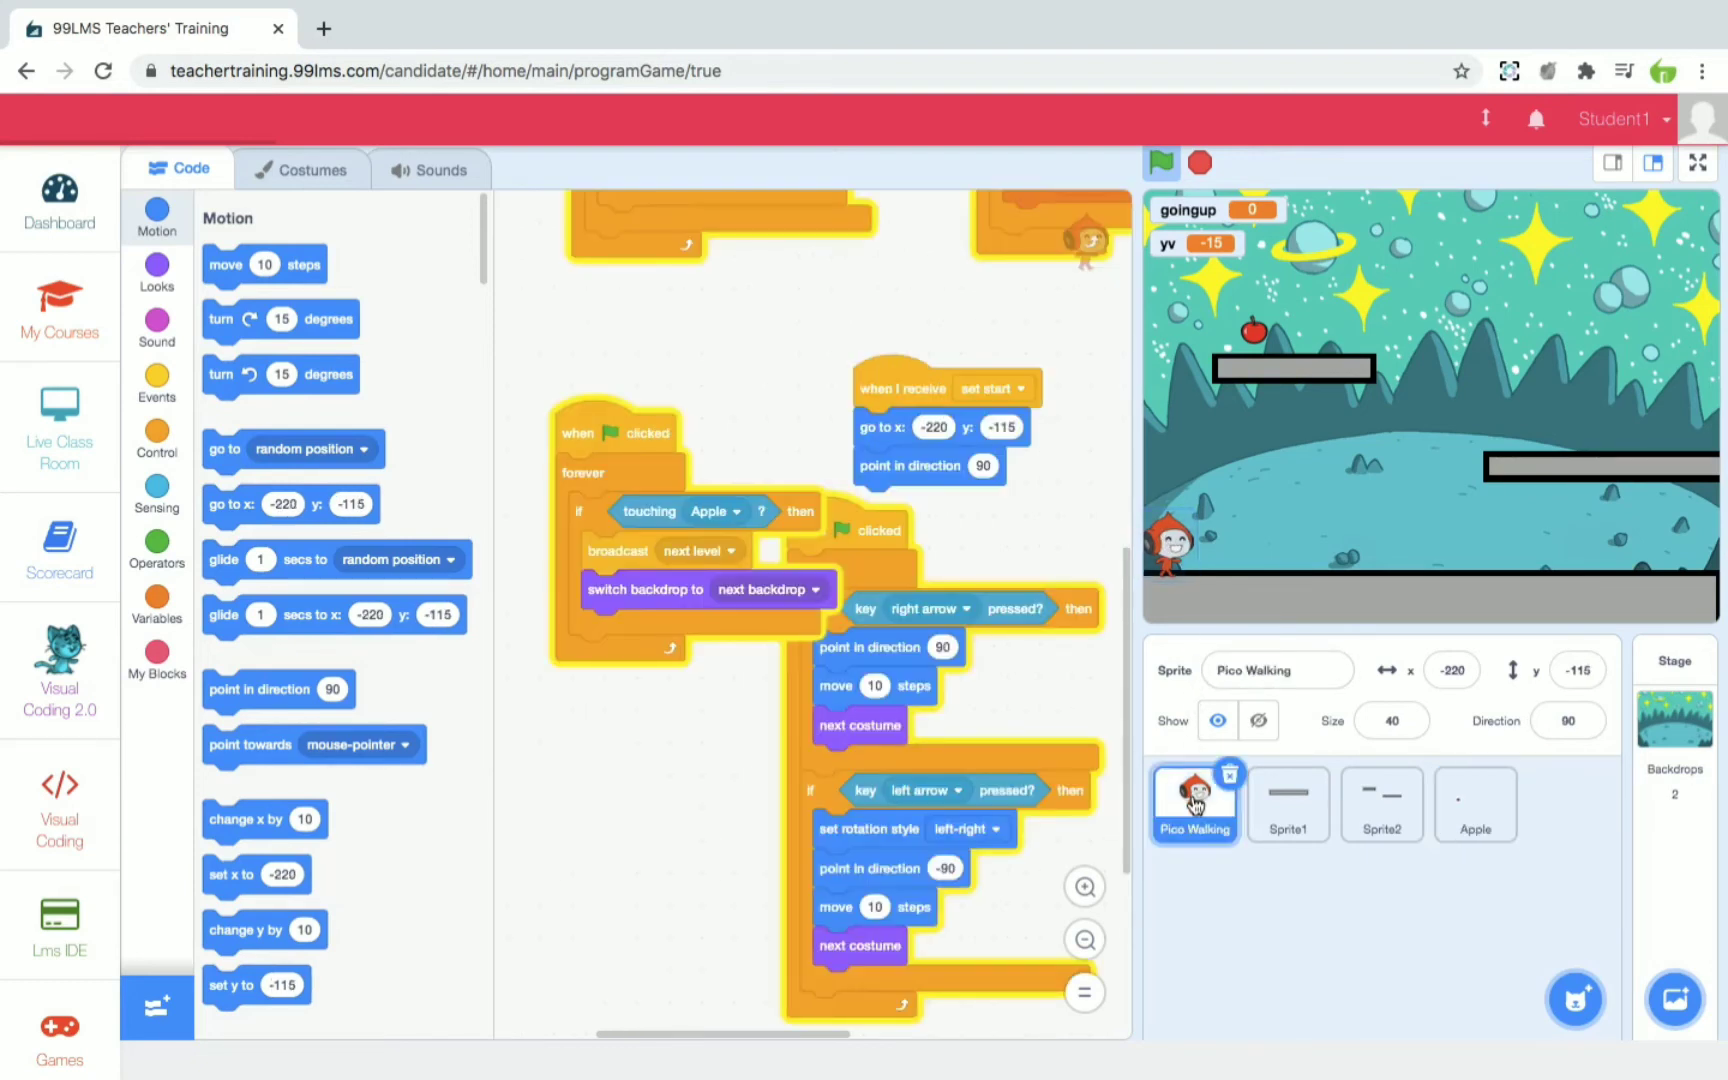
pyautogui.moveTo(606, 435); pyautogui.dragTo(569, 321)
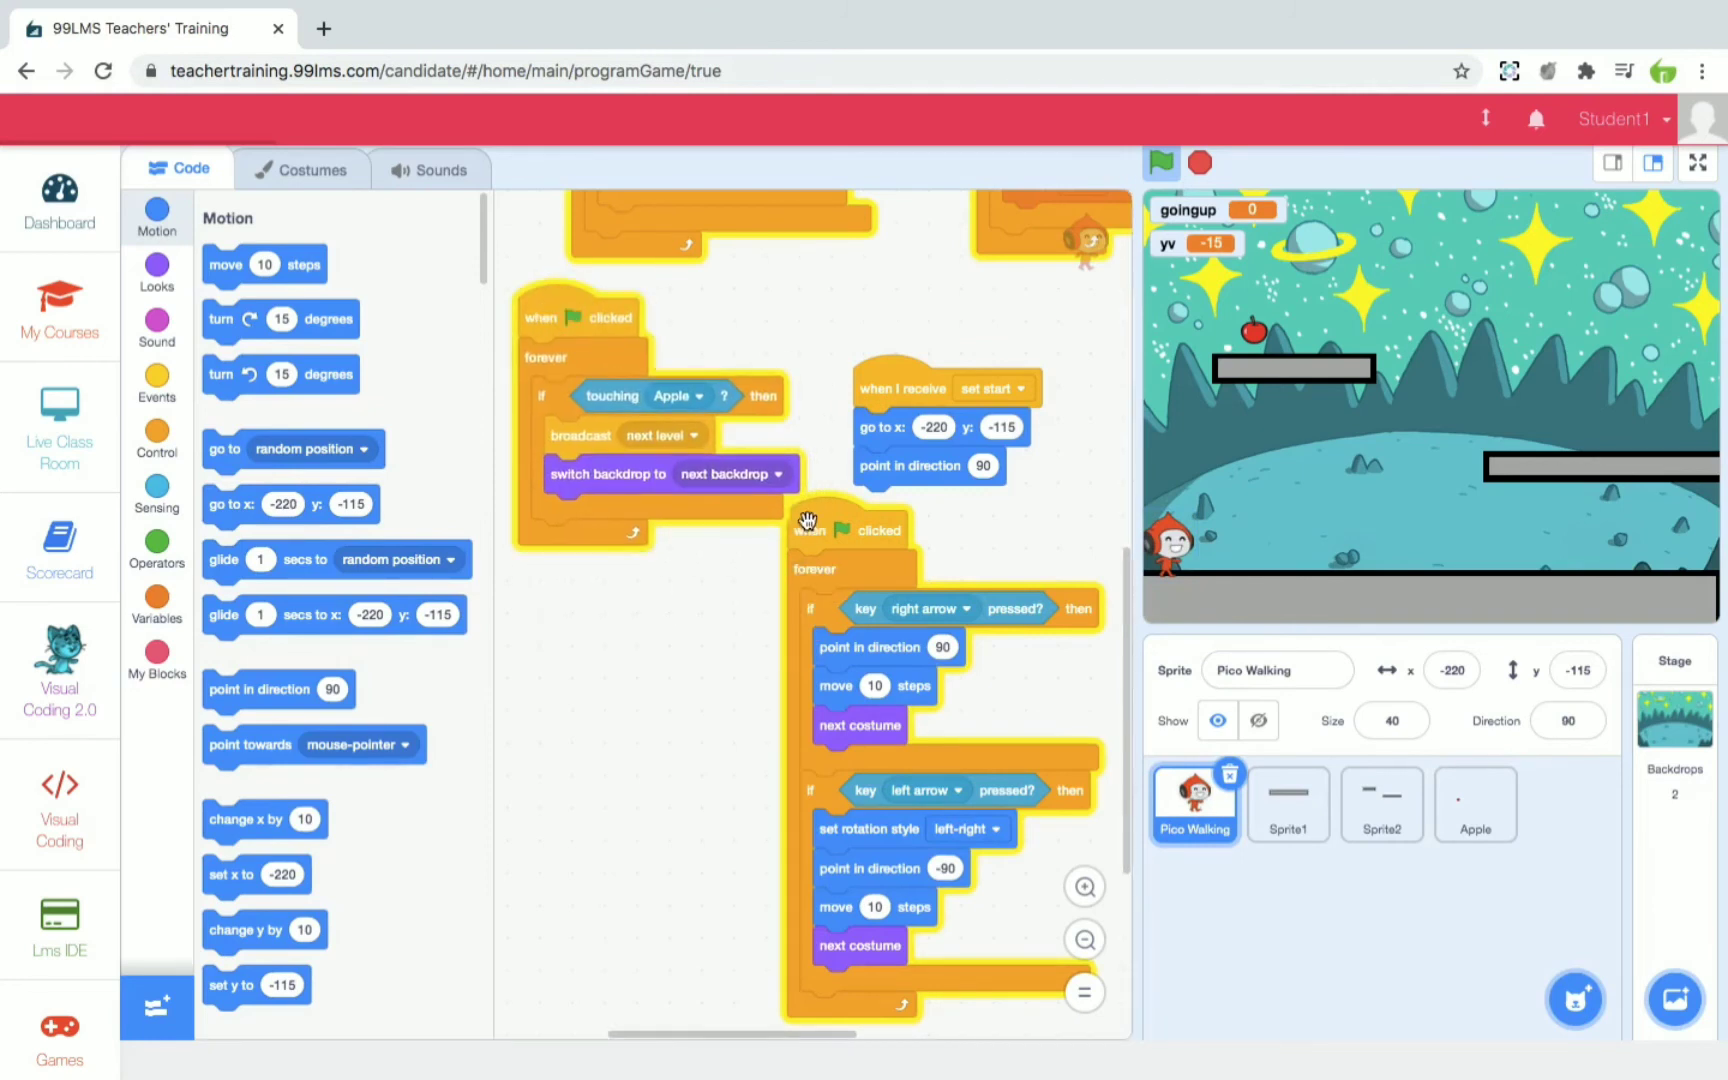
pyautogui.moveTo(823, 530); pyautogui.dragTo(719, 429)
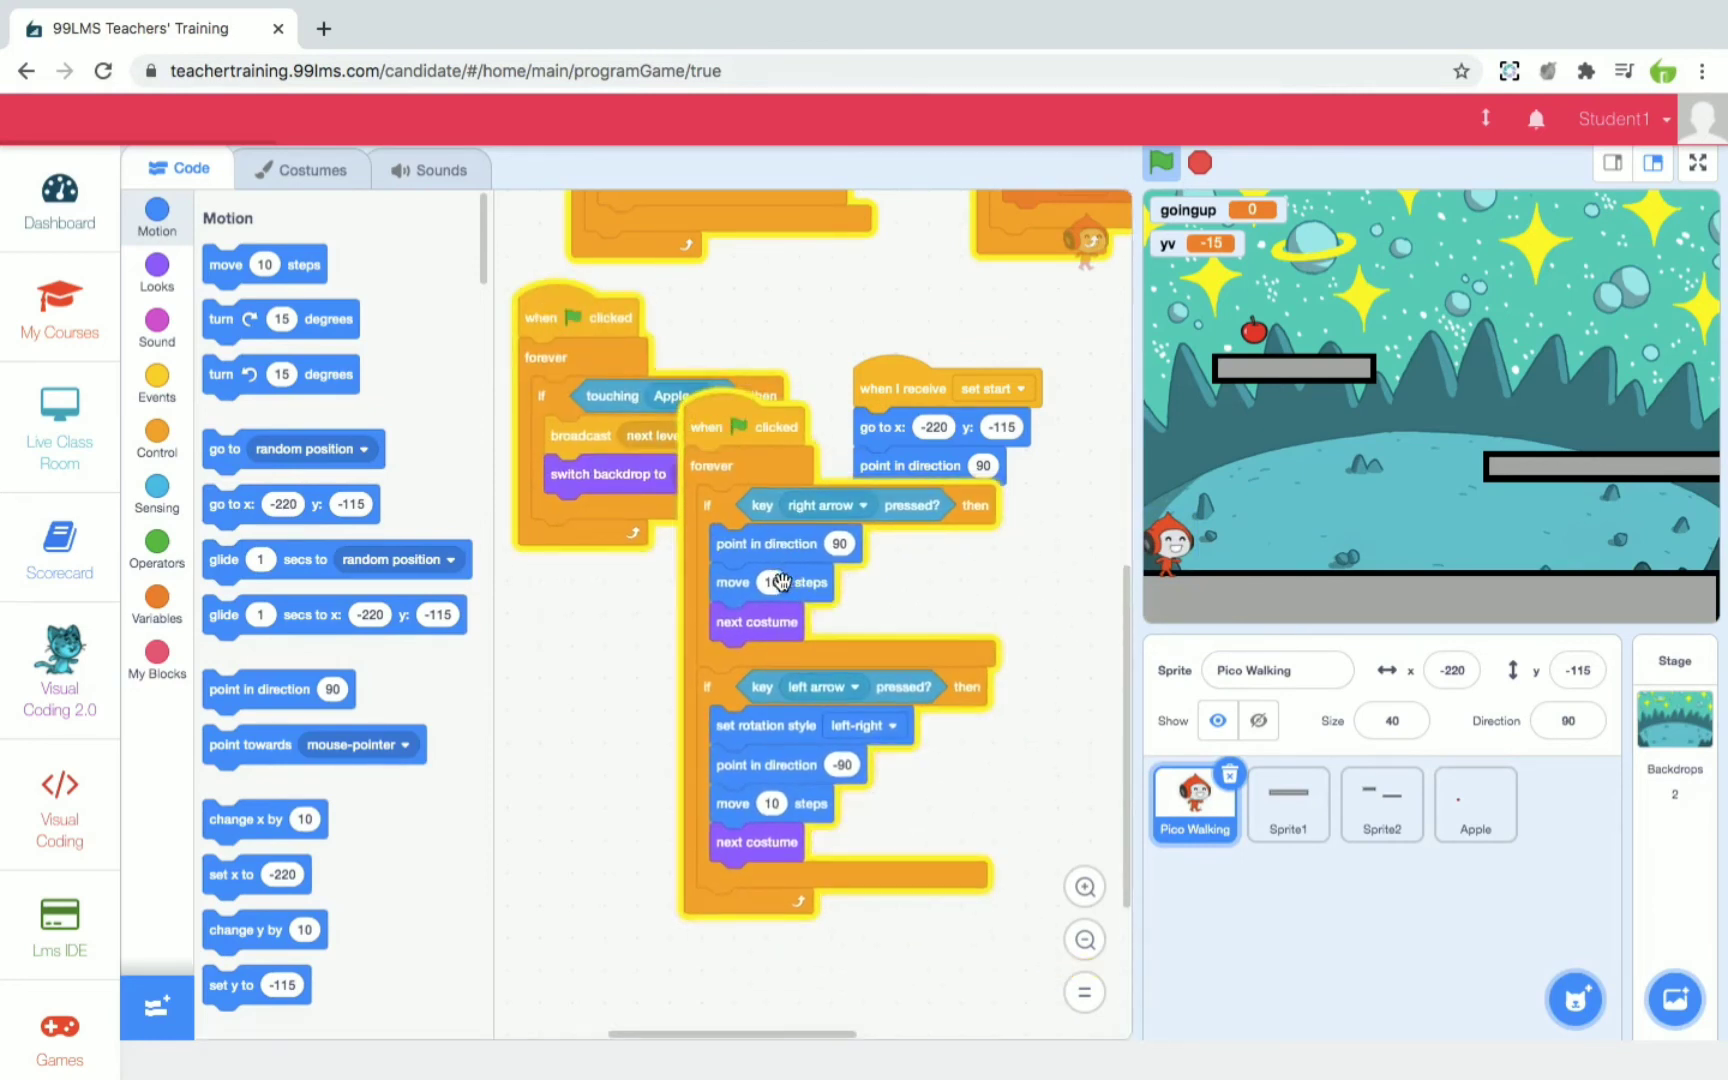
# - Change the right-arrow move to 1 step and test Pico's slower walk
pyautogui.click(778, 582)
pyautogui.write('1')
pyautogui.press('Return')
pyautogui.press('Right')
pyautogui.press('Right')
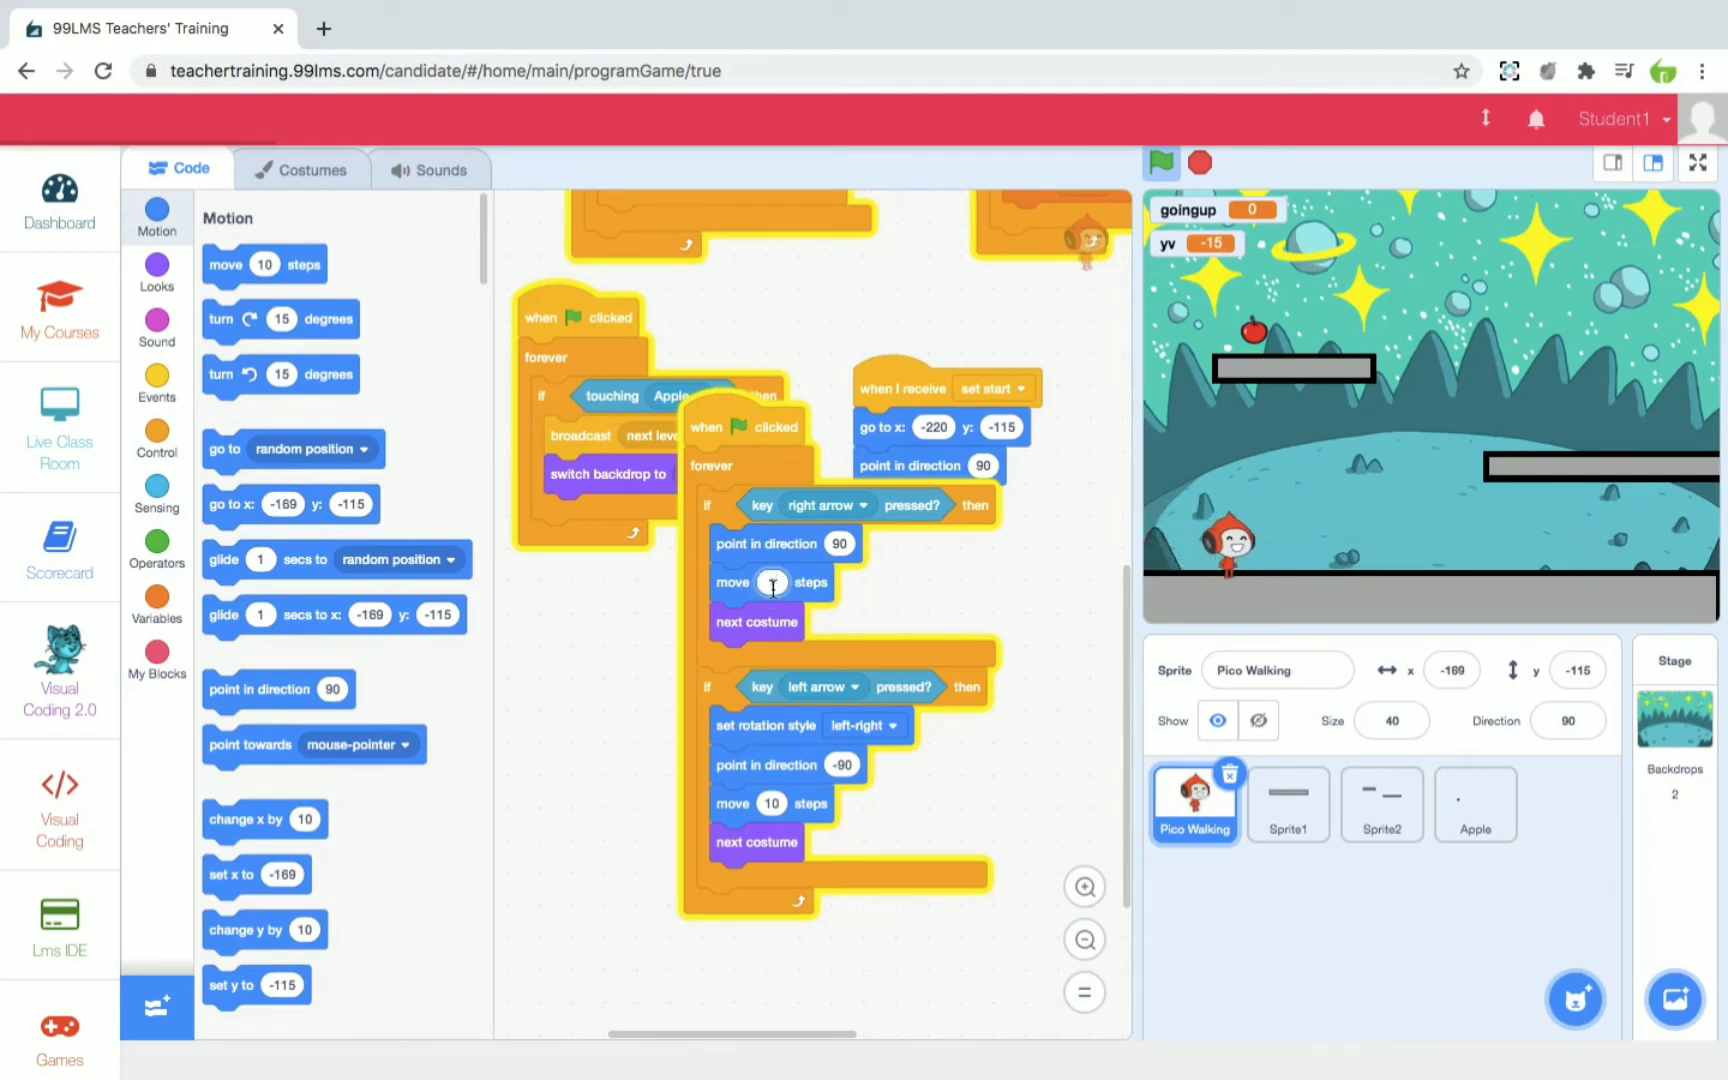
# - Test the right-arrow walk at 5 steps, then restore 10 and walk Pico both ways
pyautogui.click(772, 584)
pyautogui.write('5')
pyautogui.press('Right')
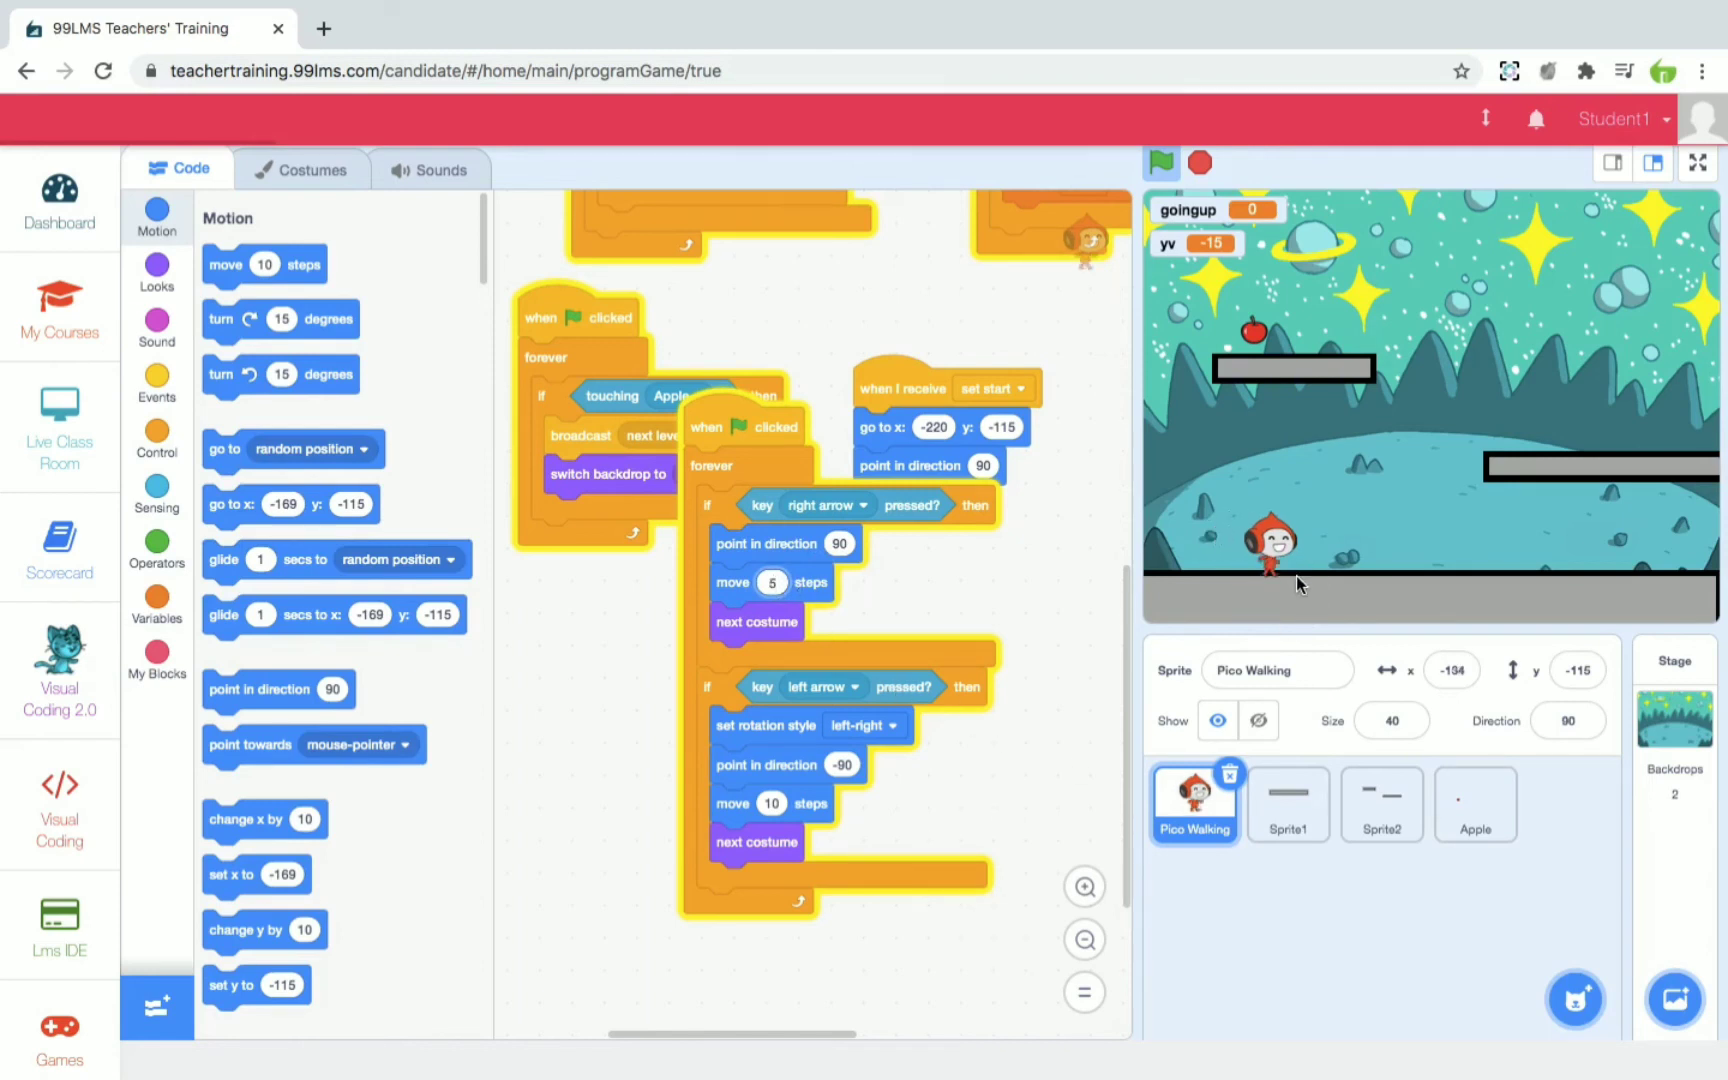
pyautogui.click(770, 588)
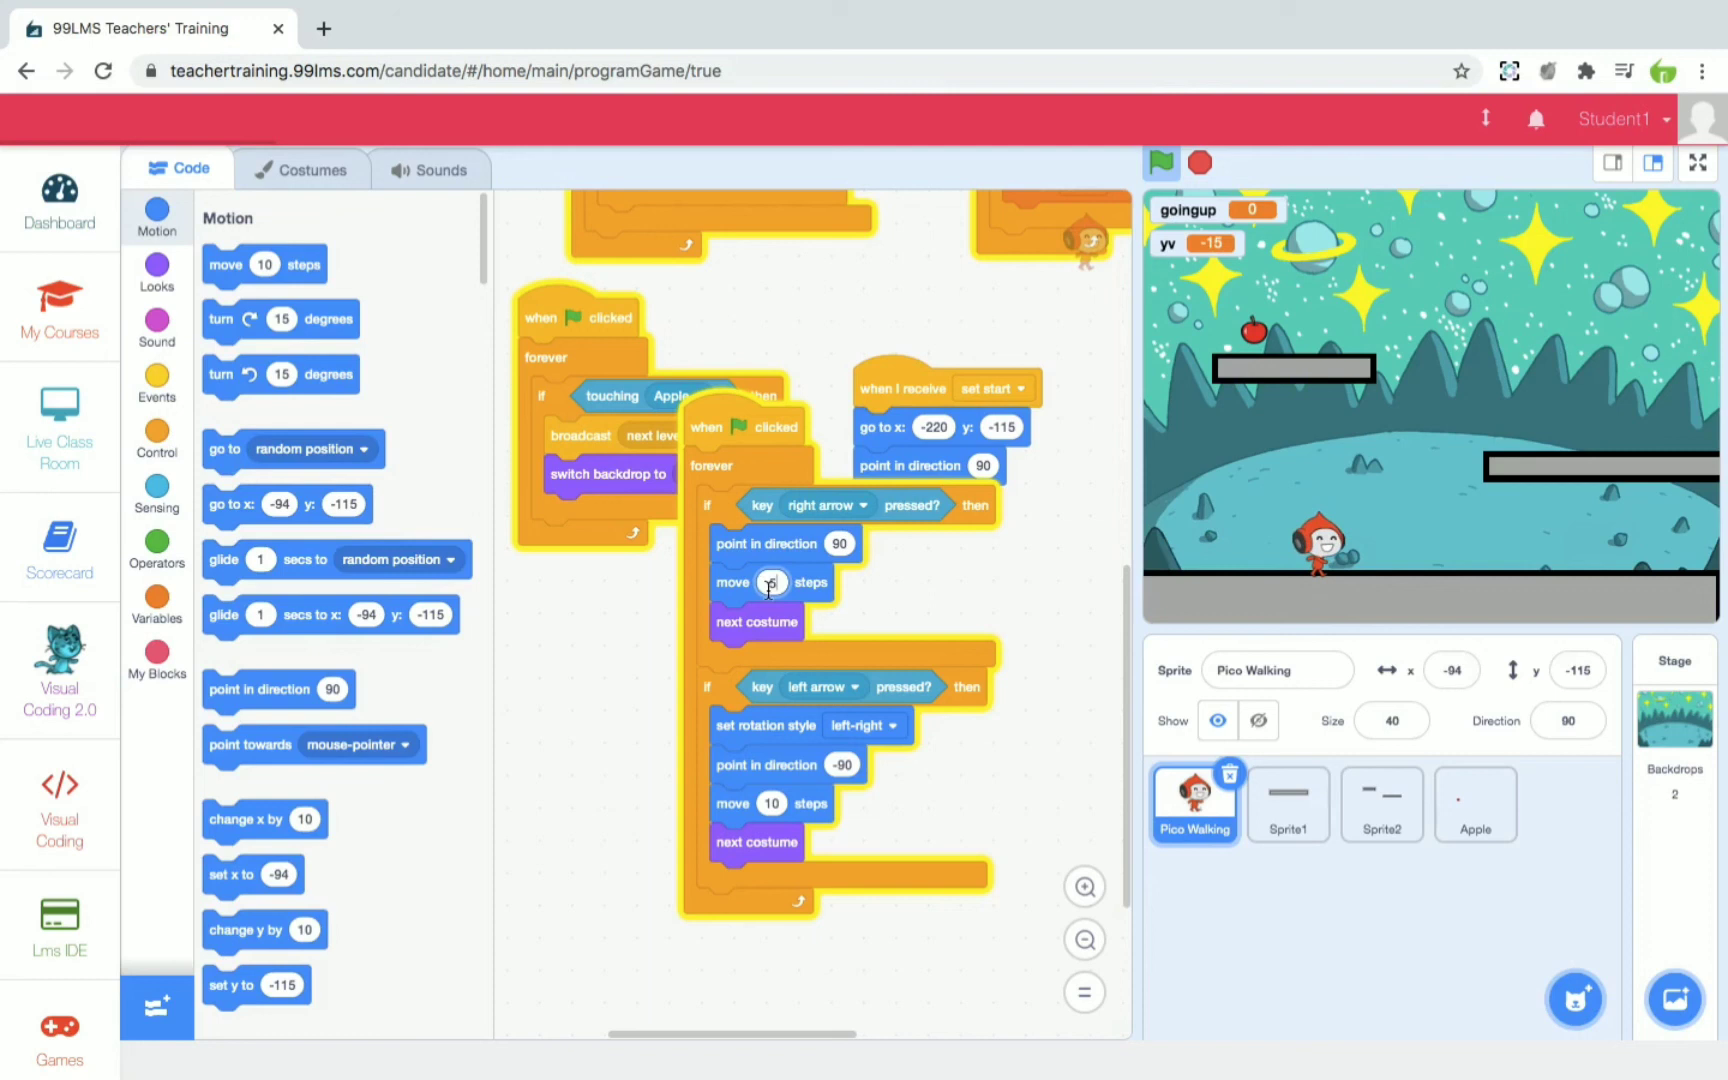
pyautogui.press('BackSpace')
pyautogui.write('10')
pyautogui.press('Right')
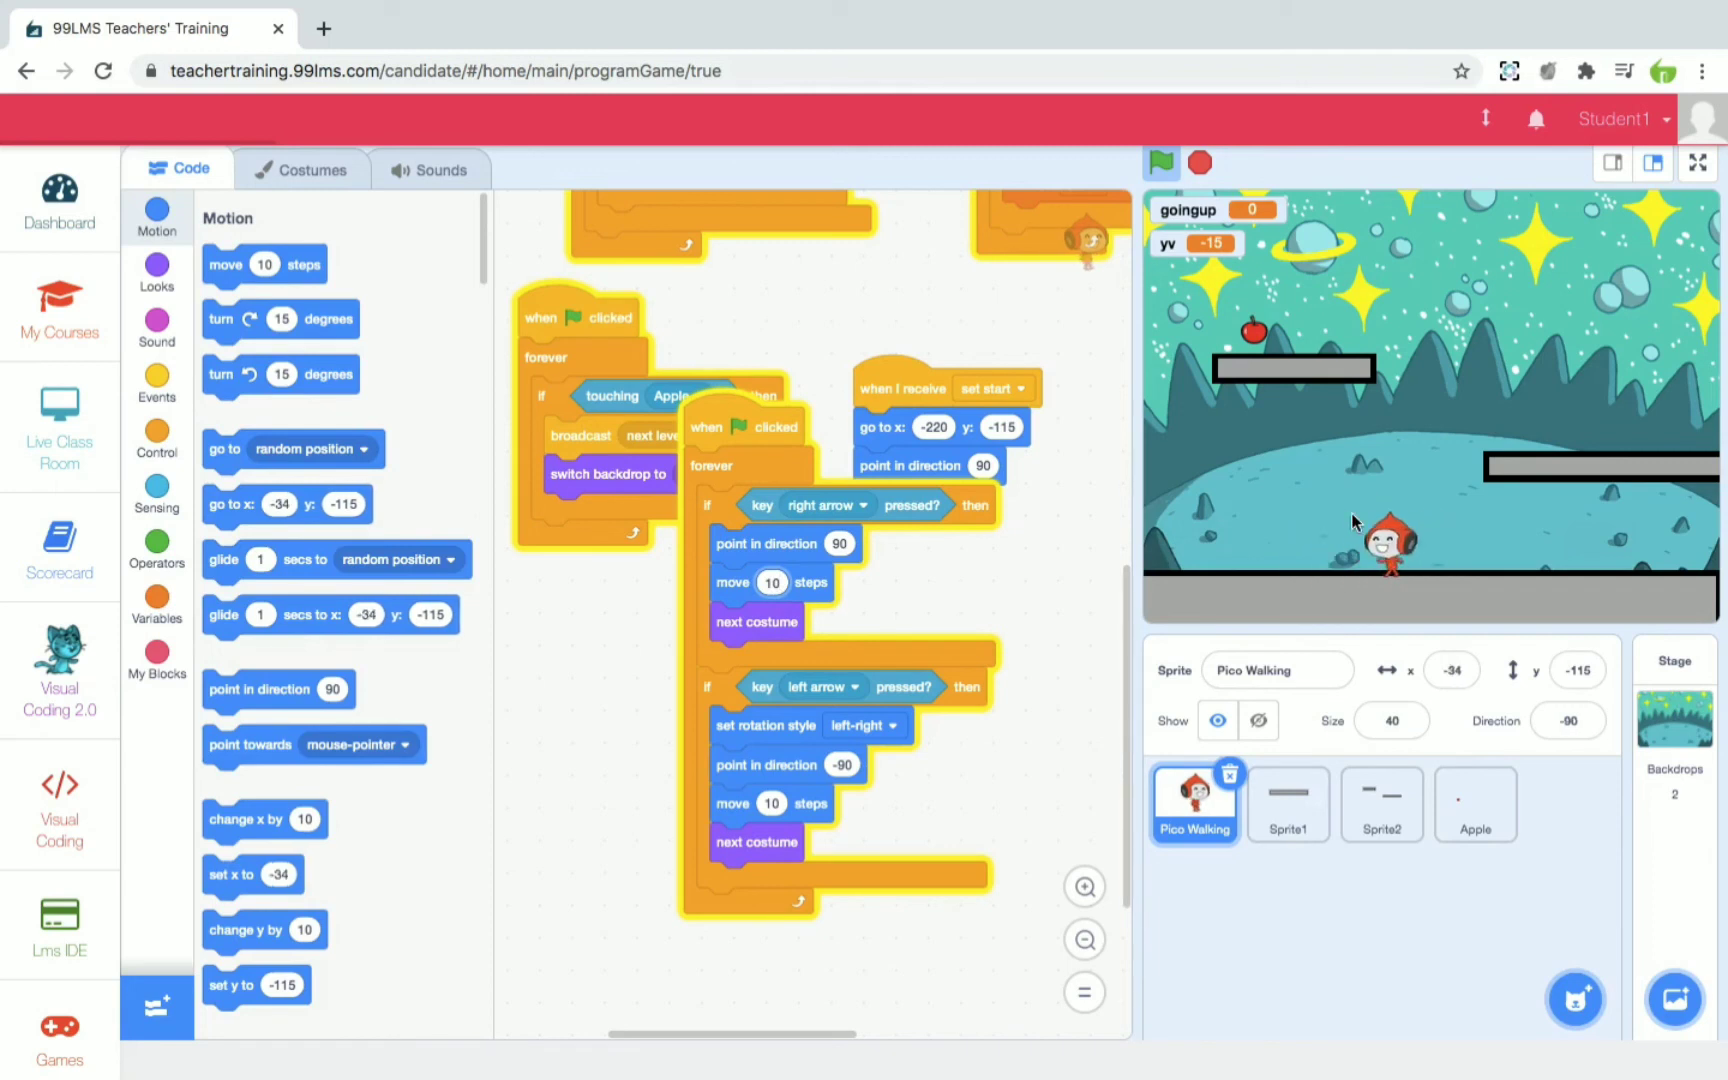
pyautogui.press('Left')
pyautogui.press('Left')
pyautogui.press('Right')
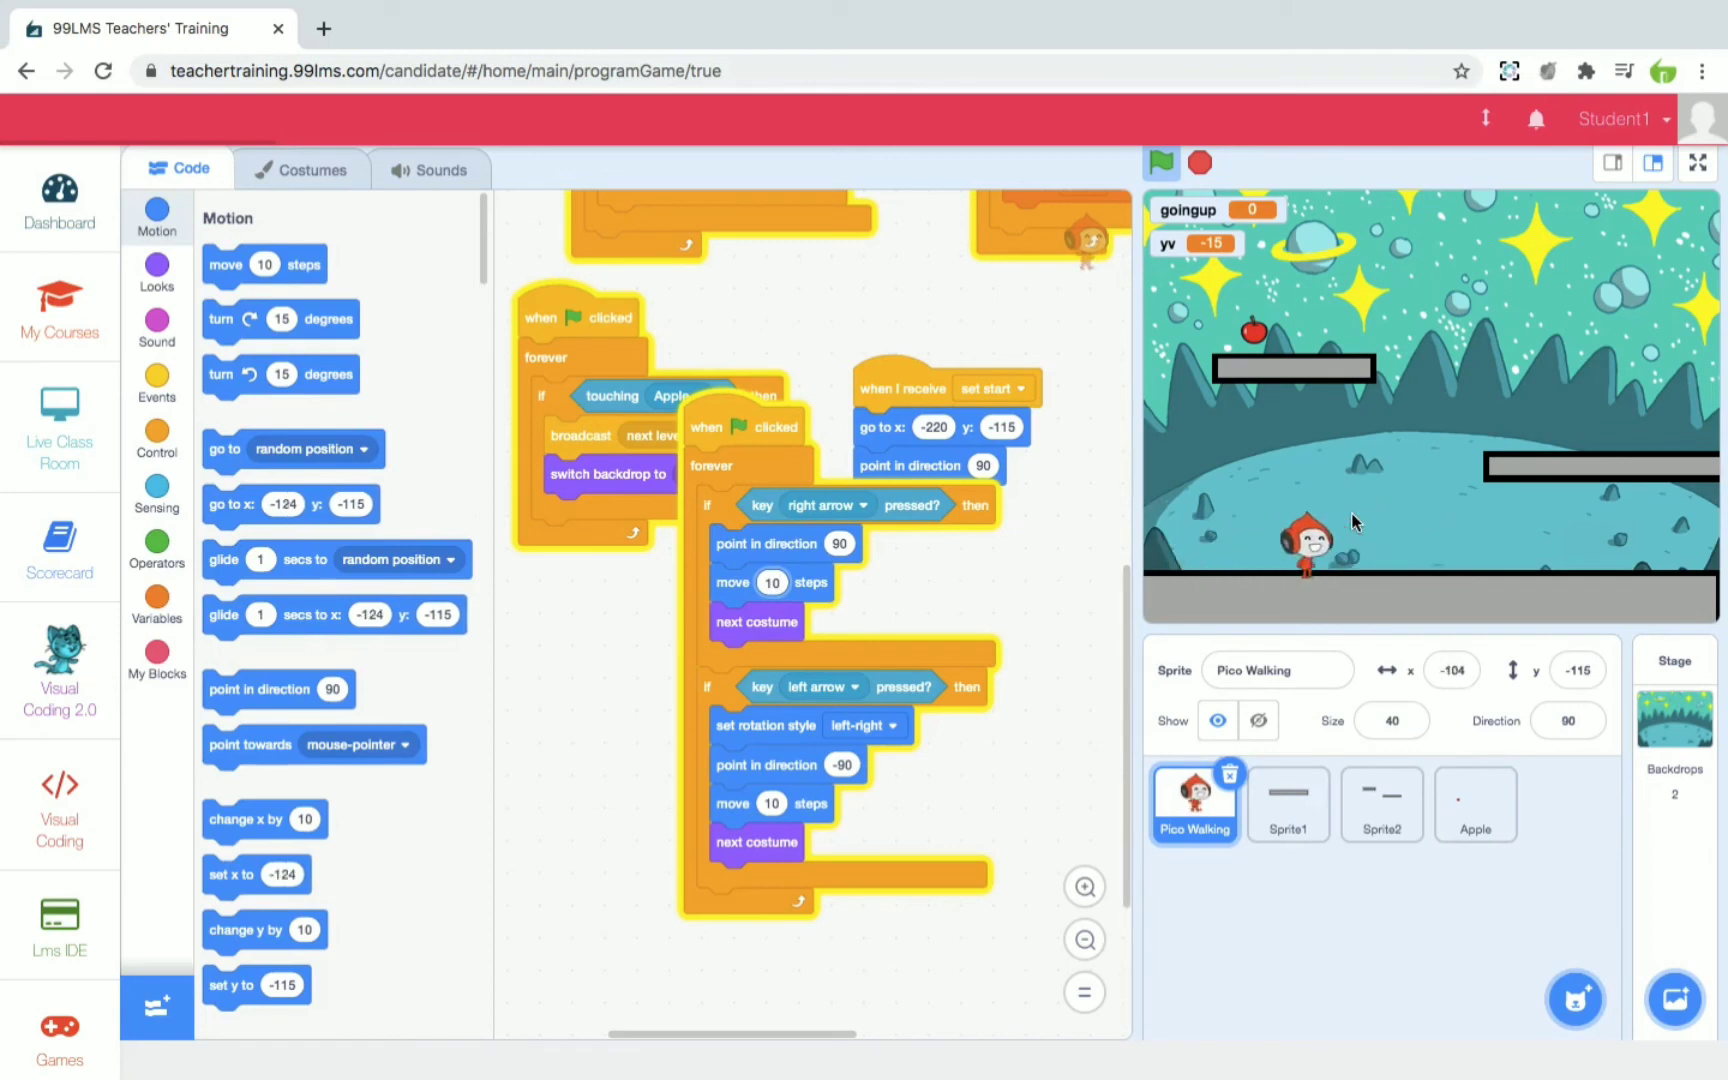
pyautogui.press('Right')
pyautogui.press('Right')
pyautogui.press('Right')
pyautogui.press('Right')
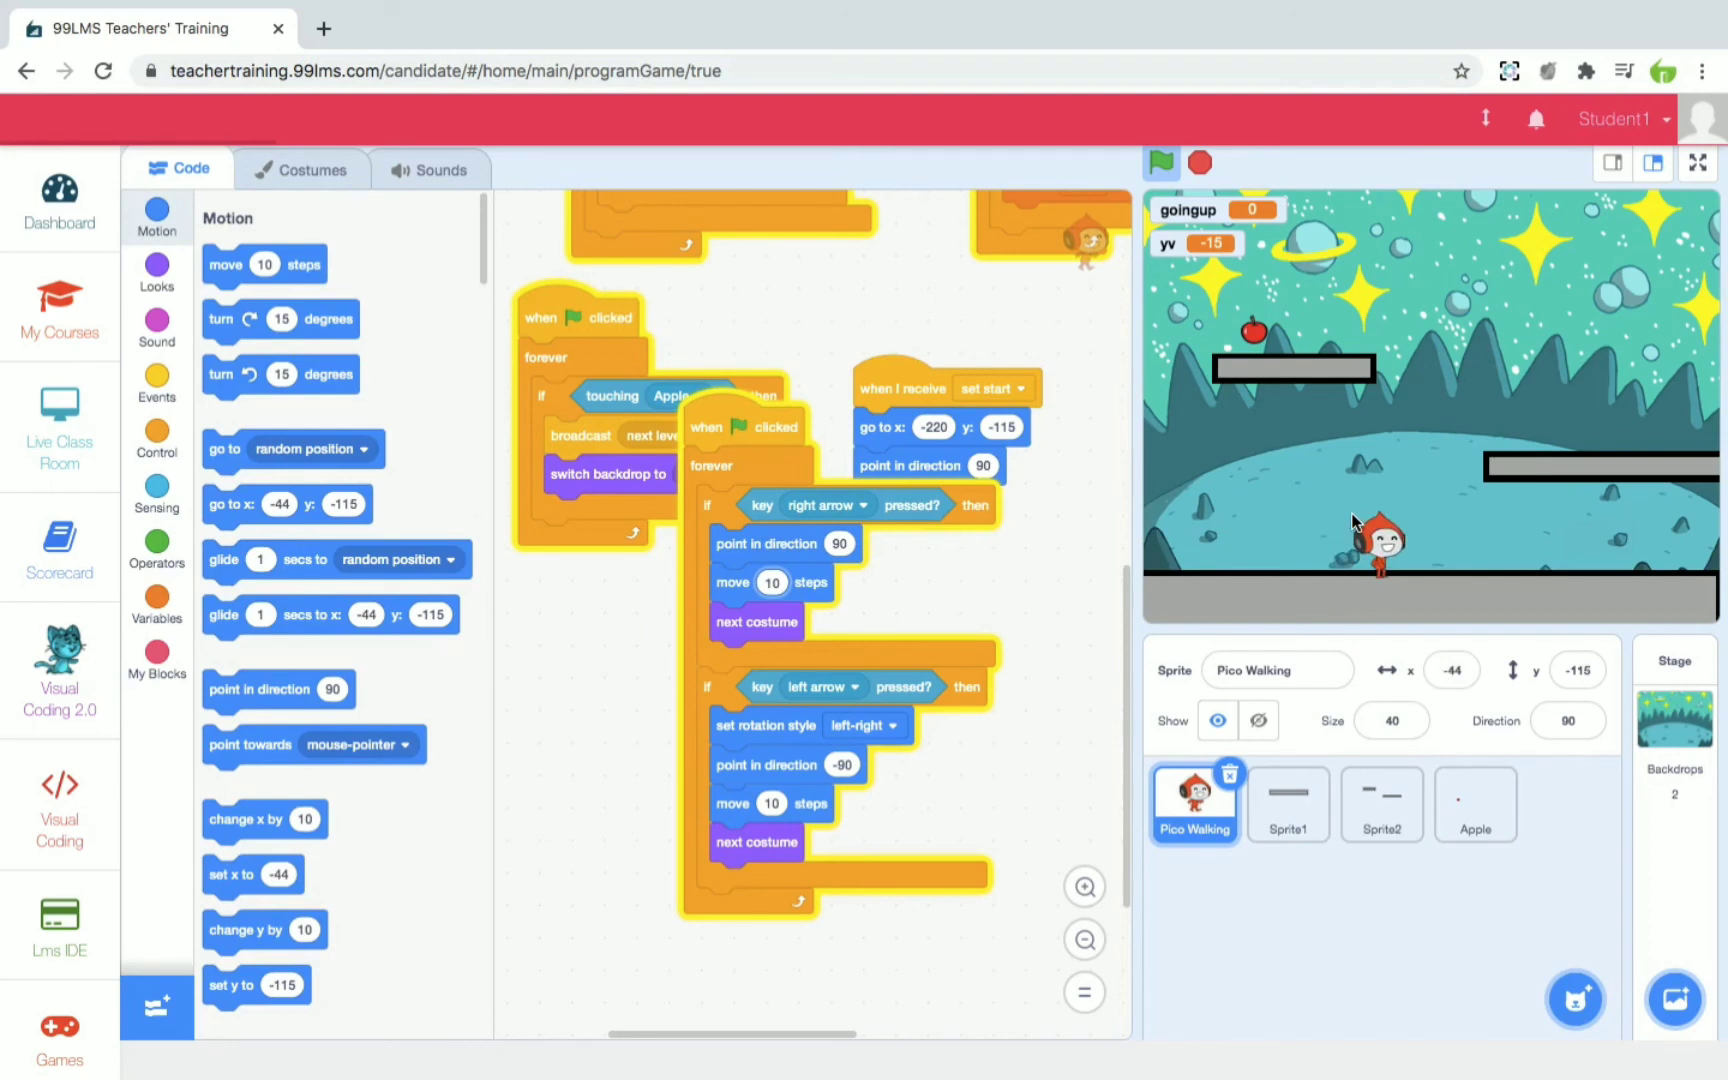